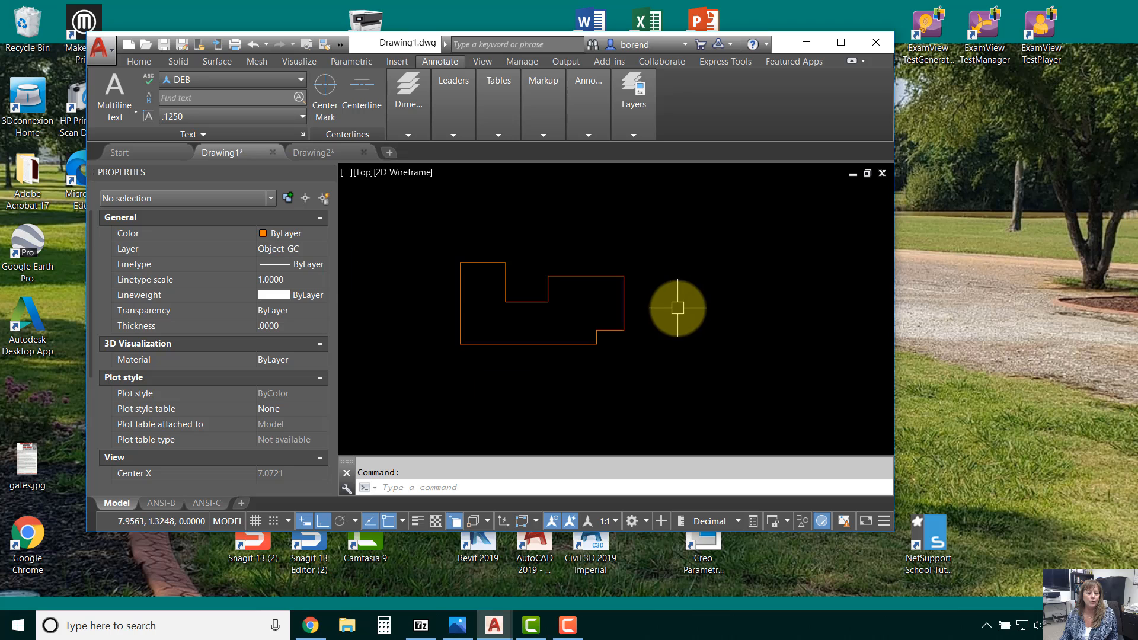
# Step: Switch to the Drawing2 drawing and maximize the program window
pyautogui.moveTo(676, 305); pyautogui.dragTo(762, 310, button='middle')
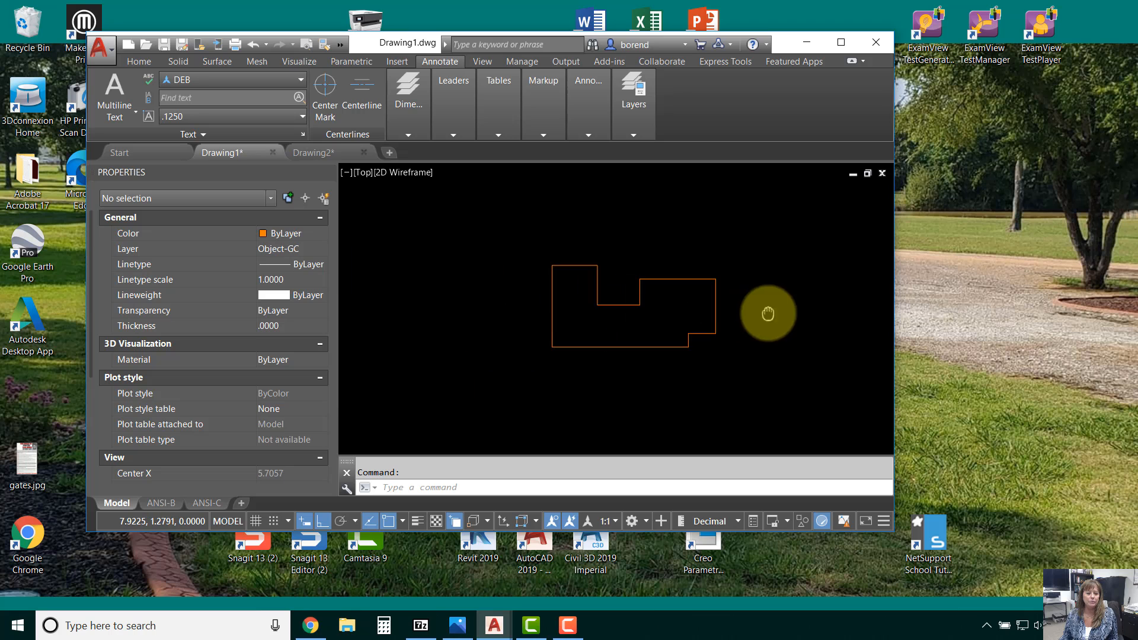
pyautogui.click(325, 155)
pyautogui.click(840, 43)
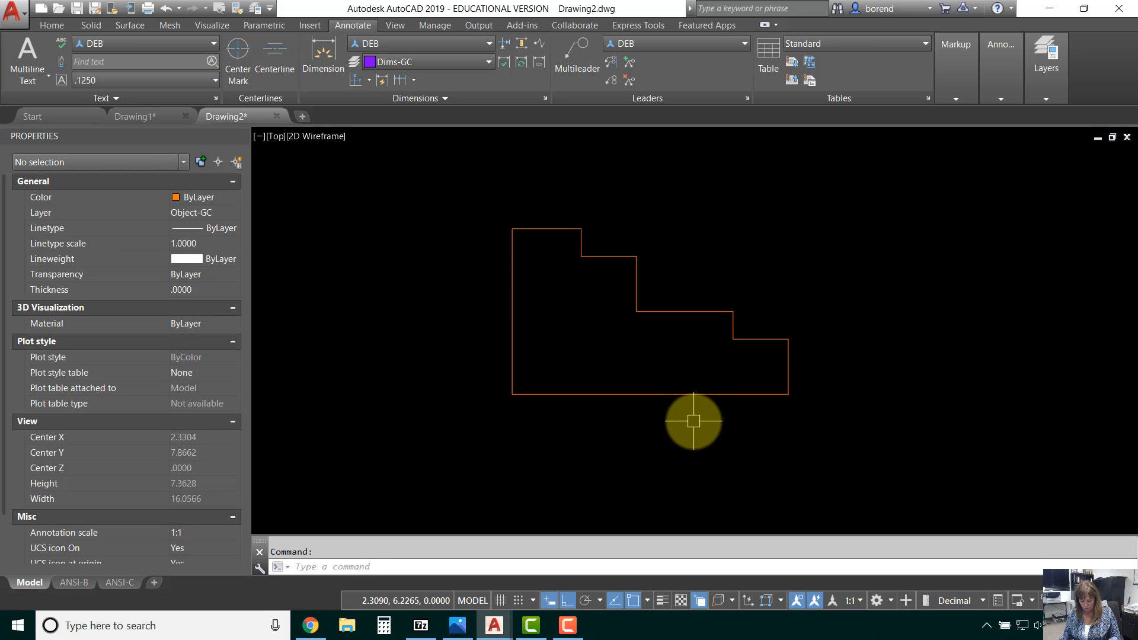
# Step: Query the coordinates of the stepped profile's lower-left corner with the ID command
pyautogui.scroll(2, 655, 345)
pyautogui.press('Escape')
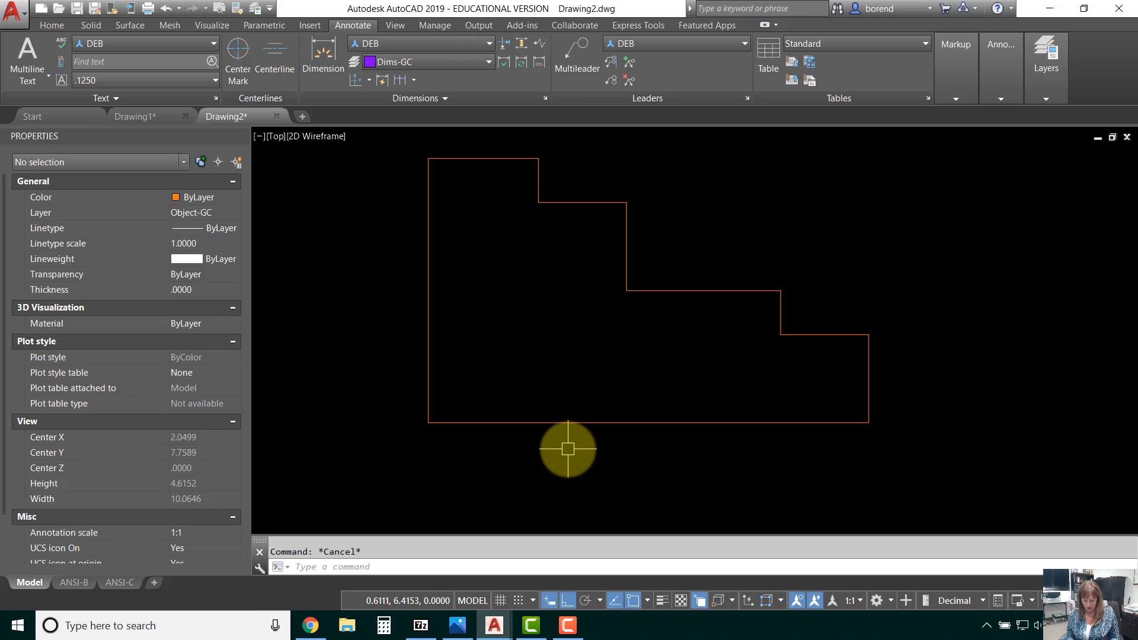
pyautogui.press('Return')
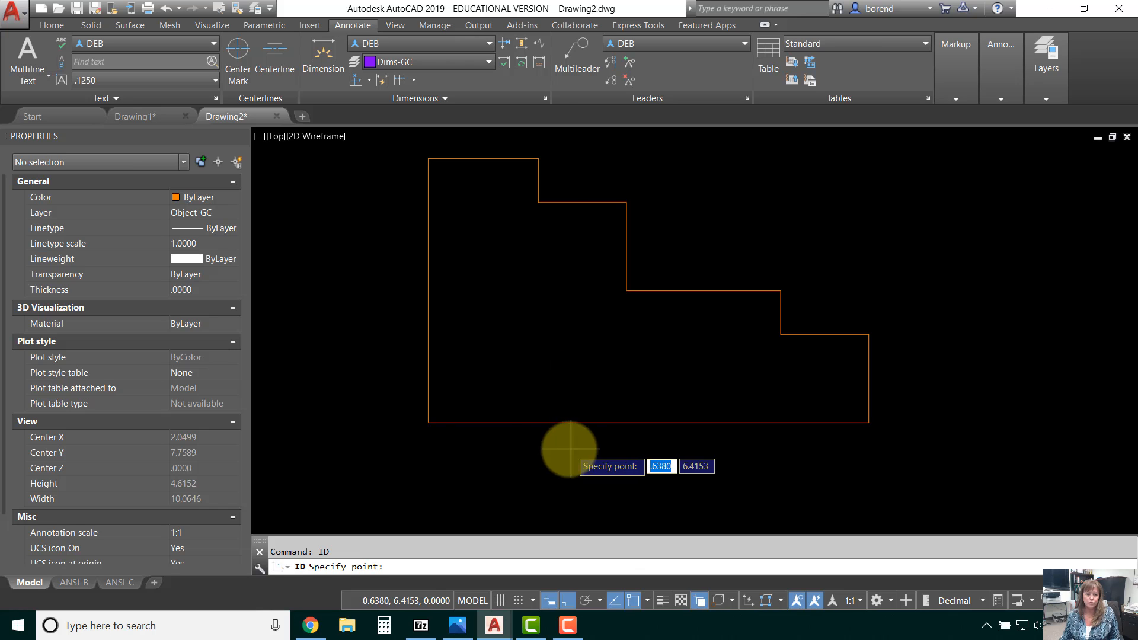
pyautogui.click(433, 423)
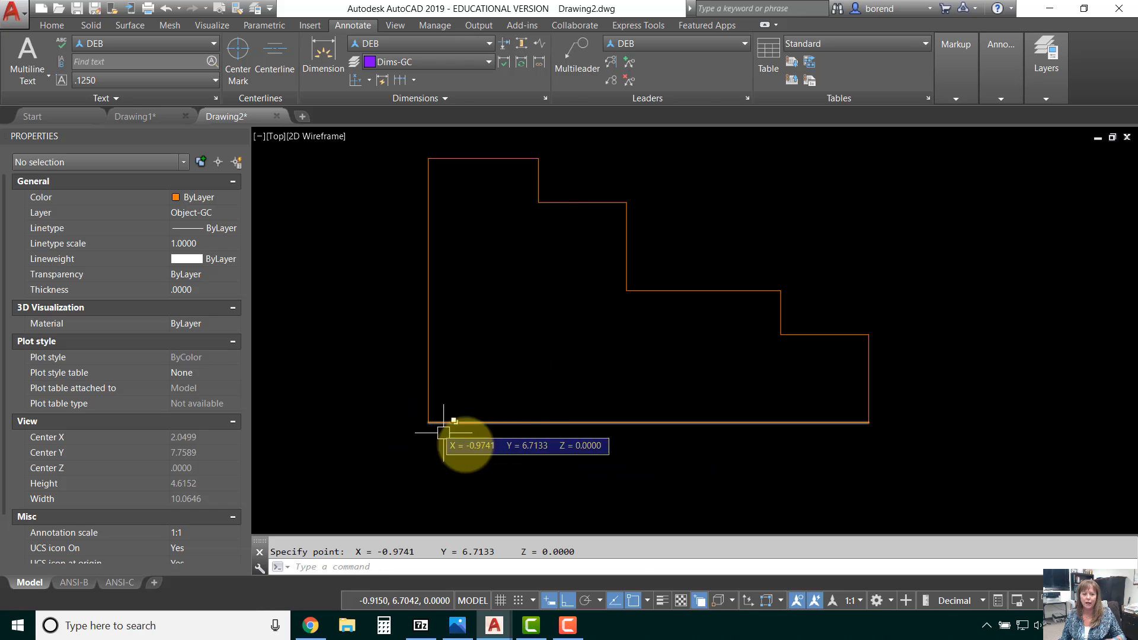
pyautogui.scroll(-1, 514, 451)
pyautogui.press('Escape')
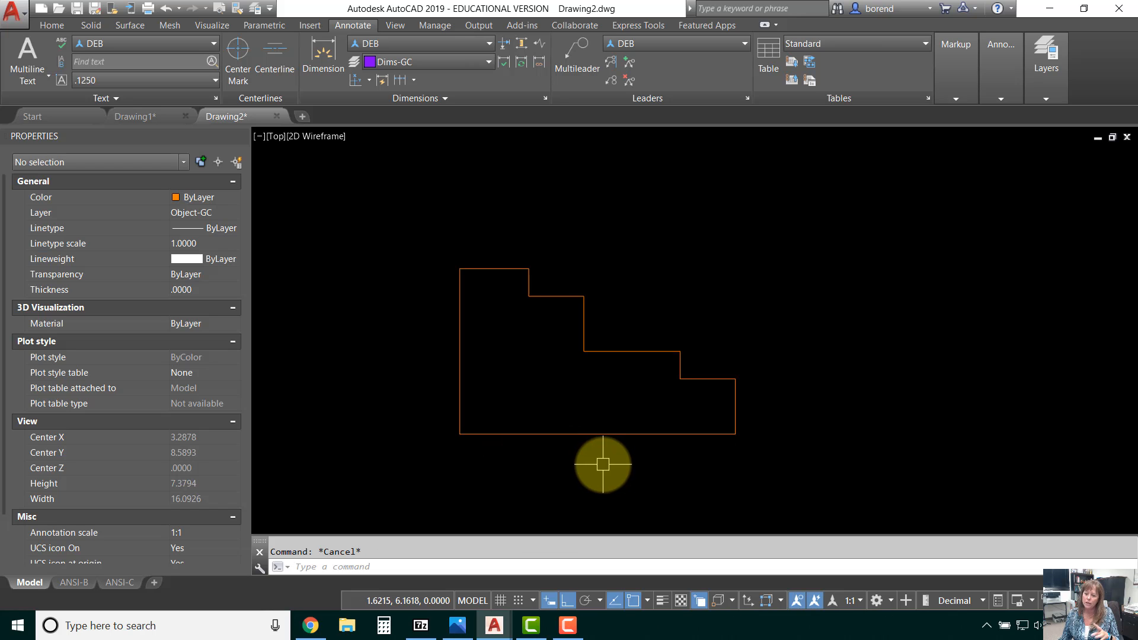
# Step: Move the whole stepped profile from its lower-left corner to the absolute origin 0,0
pyautogui.write('m')
pyautogui.press('Return')
pyautogui.click(802, 463)
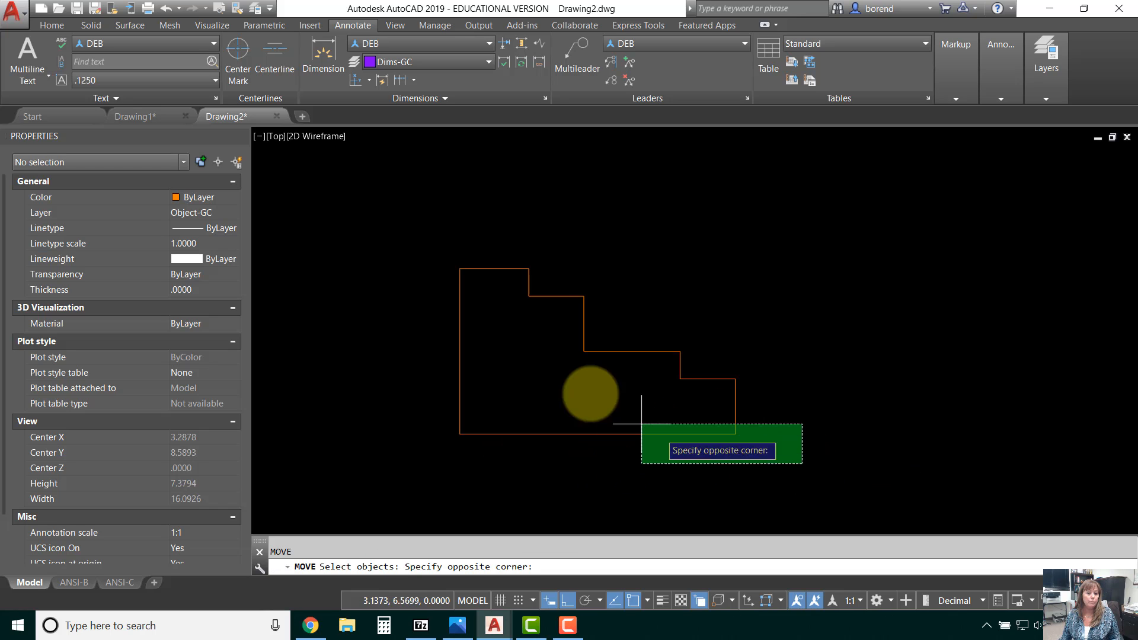
pyautogui.click(463, 262)
pyautogui.press('Return')
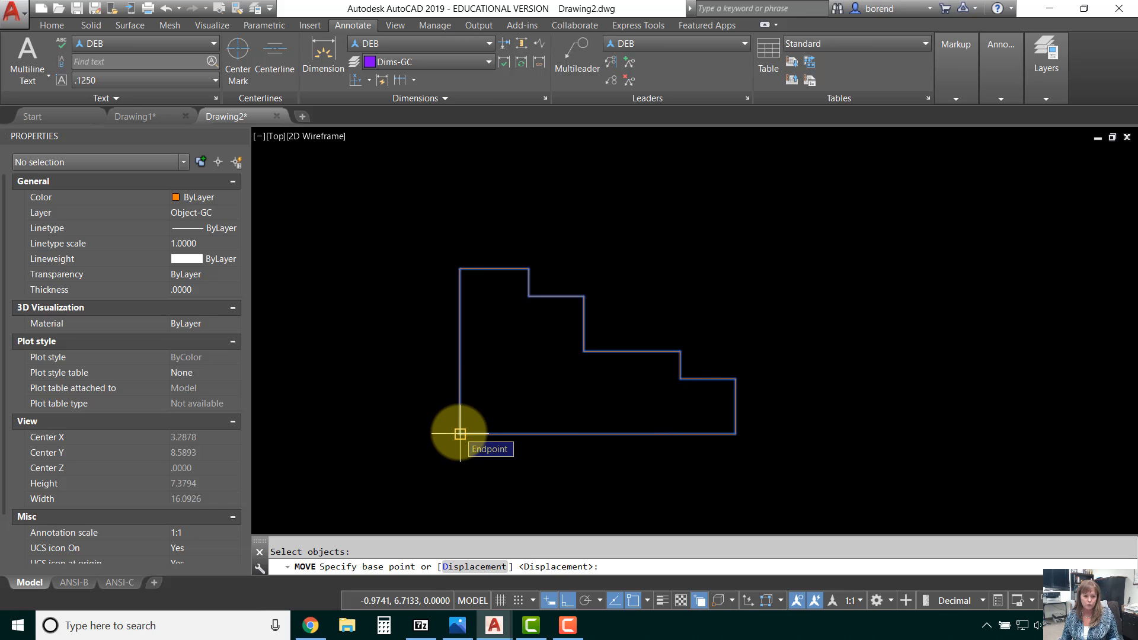
pyautogui.click(460, 434)
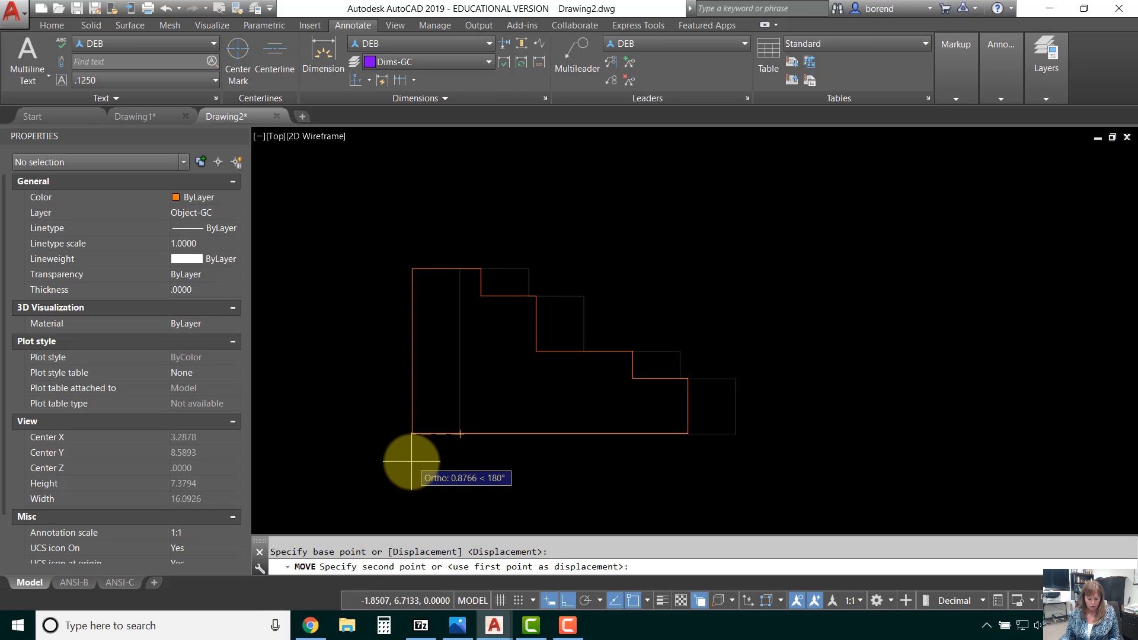
pyautogui.write('#0,0')
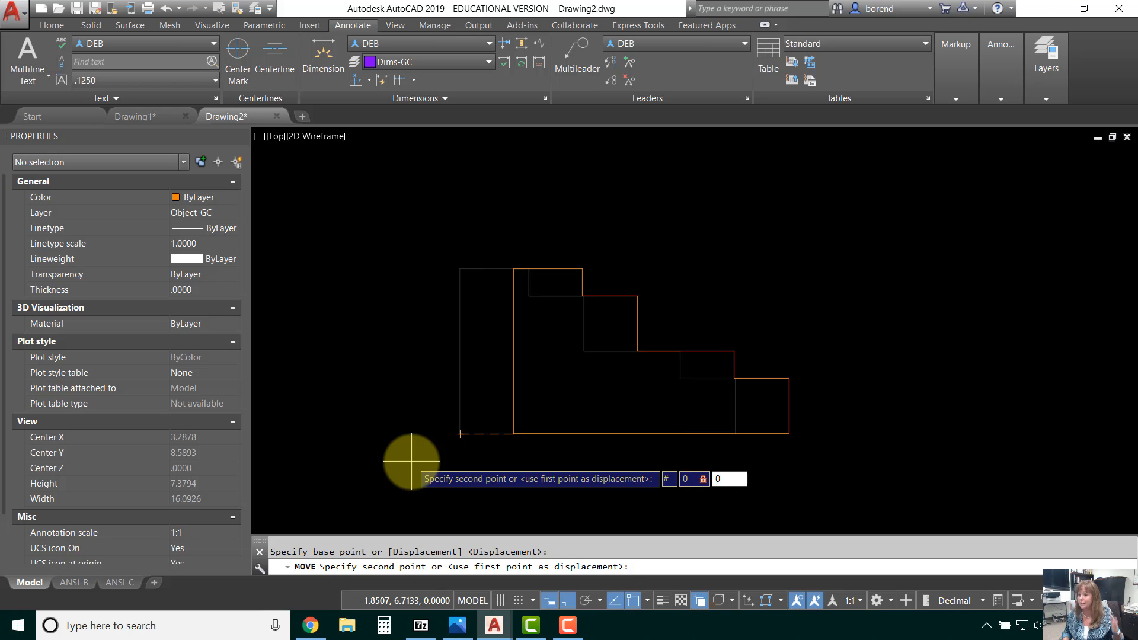
pyautogui.press('Return')
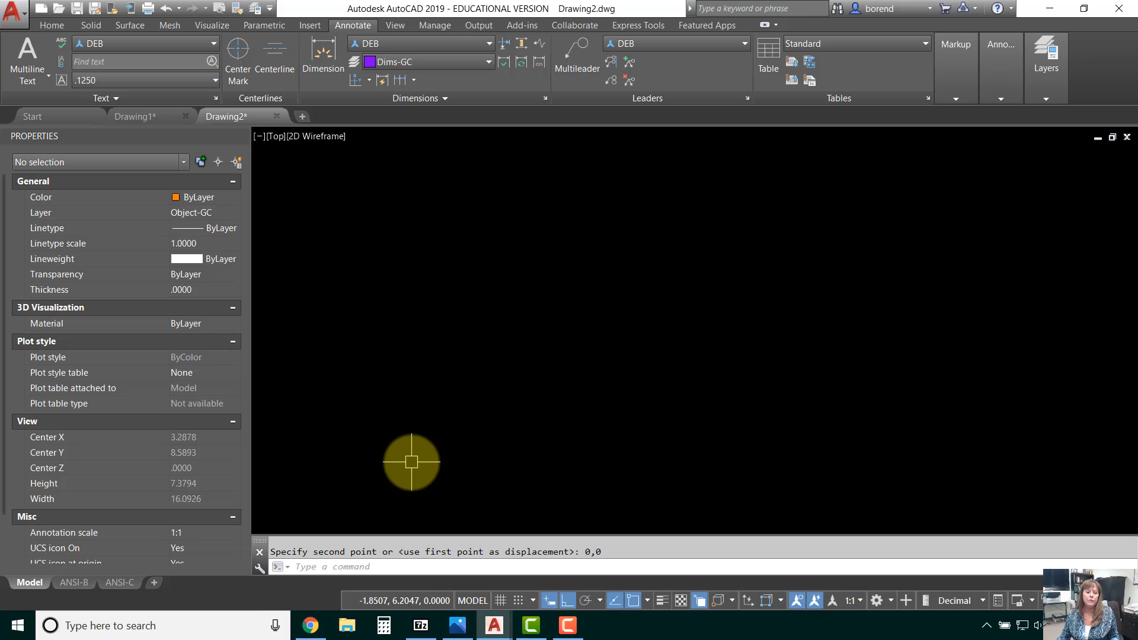
# Step: Locate the moved profile and check its lower-left corner's coordinates with the ID command
pyautogui.scroll(-4, 533, 429)
pyautogui.moveTo(539, 425); pyautogui.dragTo(539, 329, button='middle')
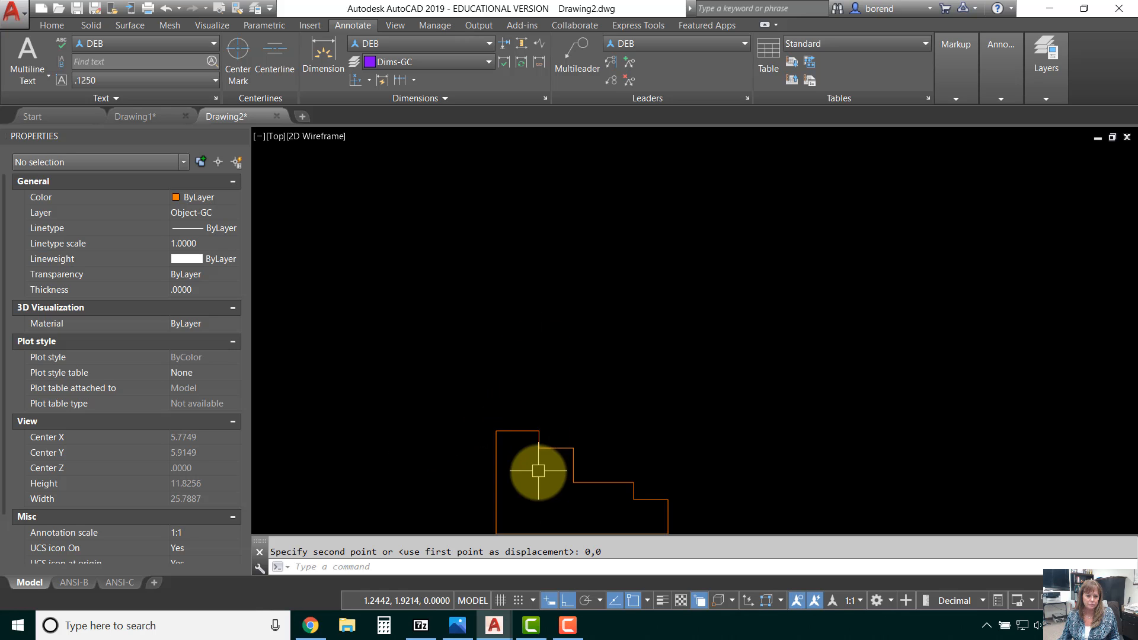
pyautogui.scroll(-4, 539, 471)
pyautogui.moveTo(539, 471); pyautogui.dragTo(539, 400, button='middle')
pyautogui.scroll(8, 539, 419)
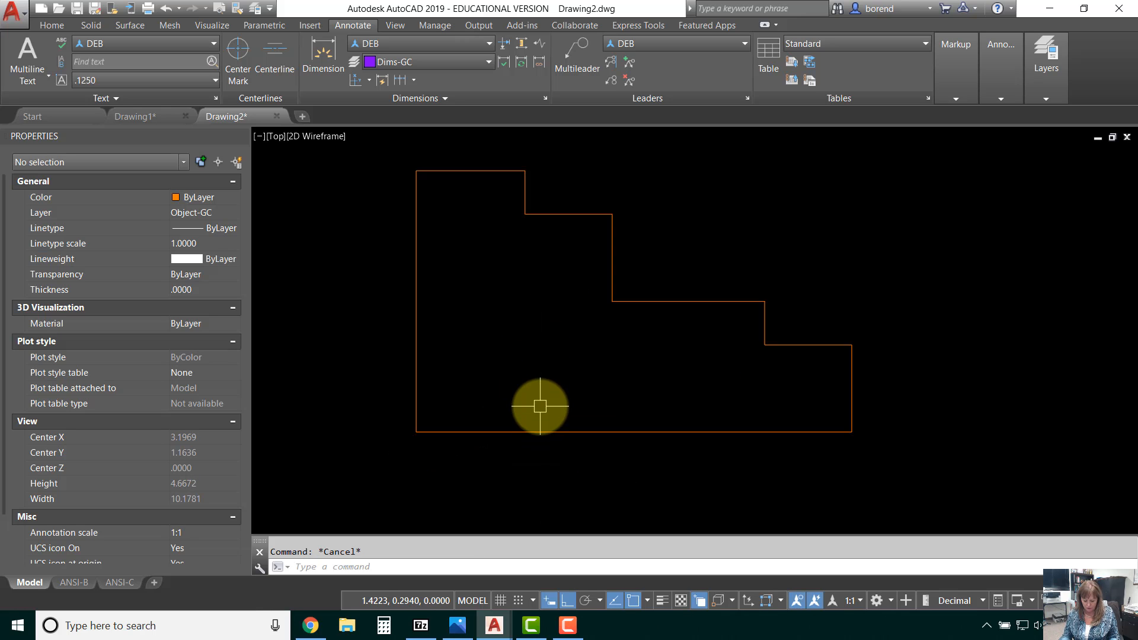
pyautogui.write('id')
pyautogui.press('Return')
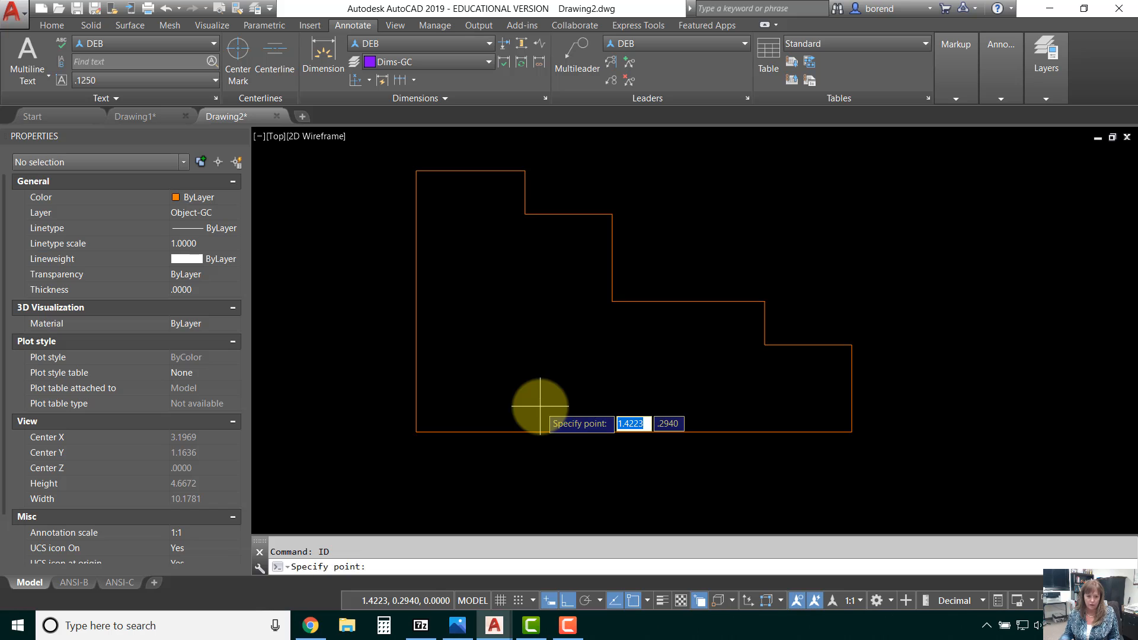
pyautogui.click(412, 429)
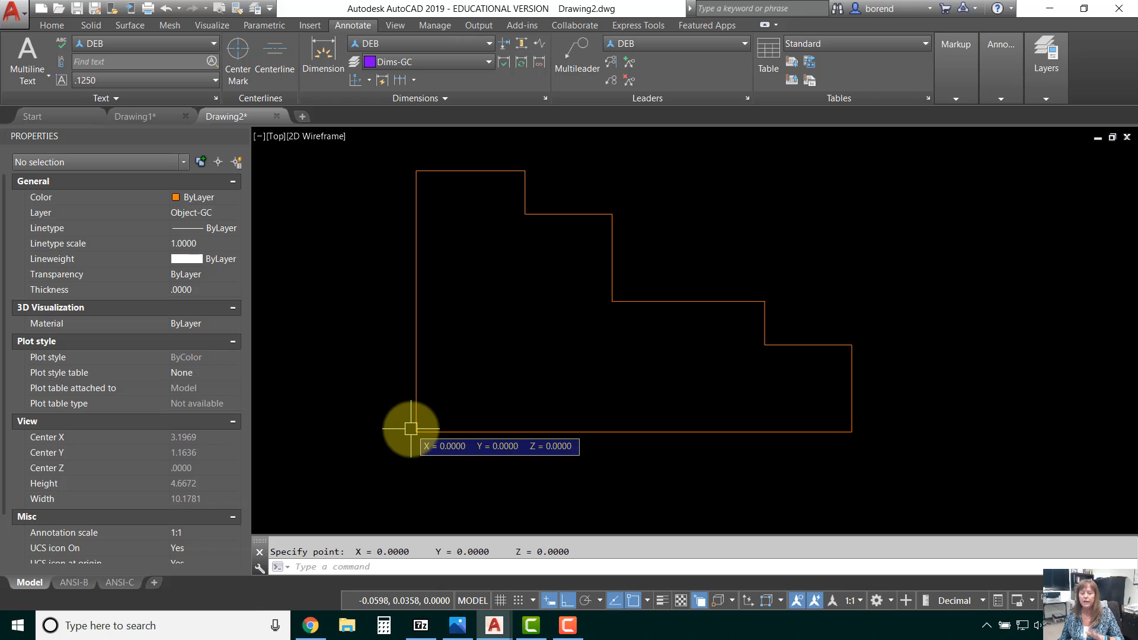
# Step: Undo the move of the profile to the origin
pyautogui.scroll(-2, 528, 389)
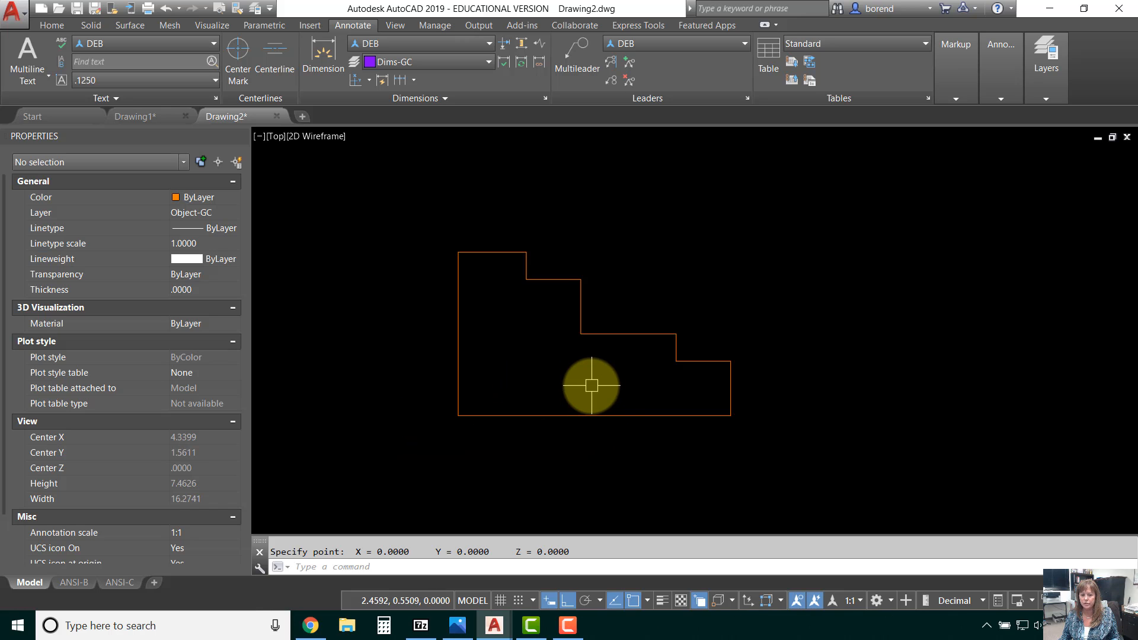
pyautogui.scroll(2, 591, 385)
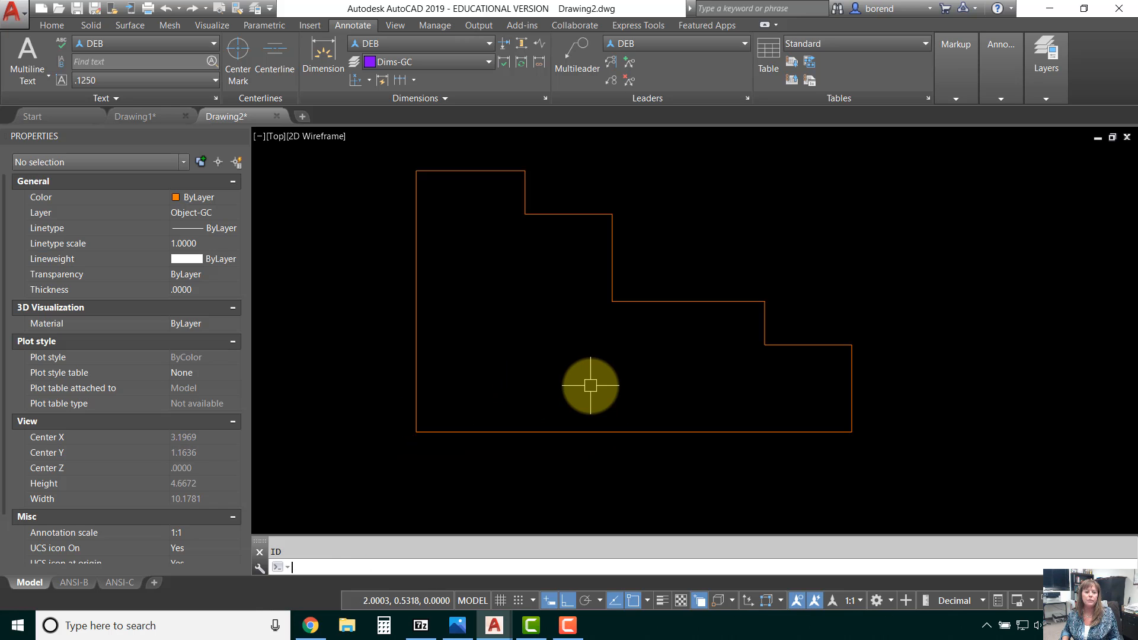
pyautogui.scroll(-2, 590, 385)
pyautogui.press('Escape')
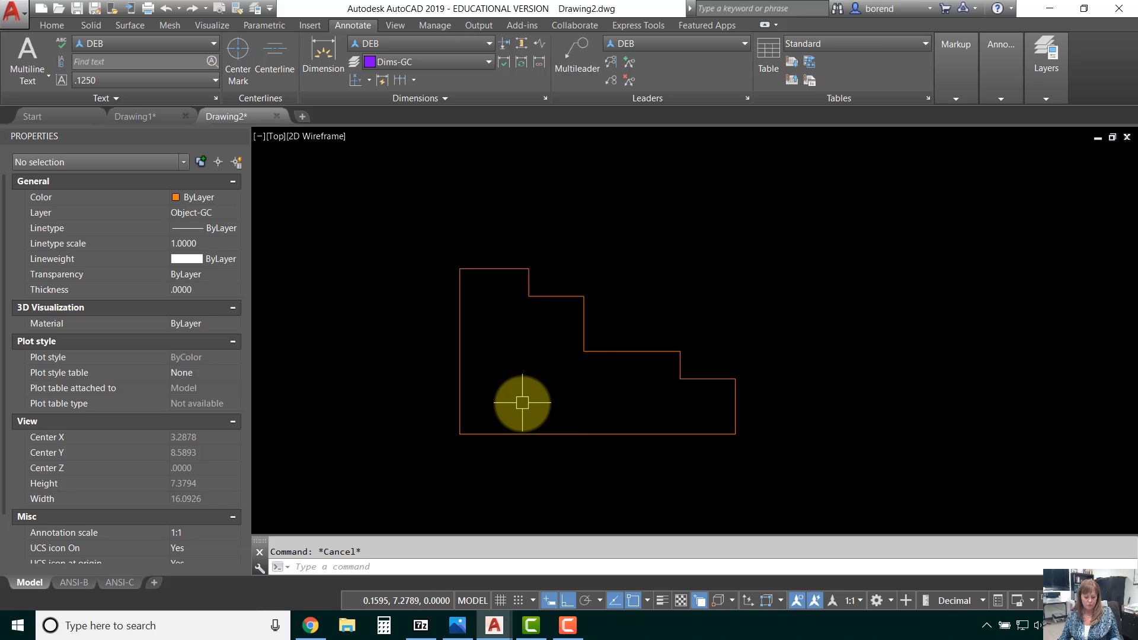
# Step: Turn Ortho off and move the whole stepped profile freely about 5.1 units up and to the right
pyautogui.press('Escape')
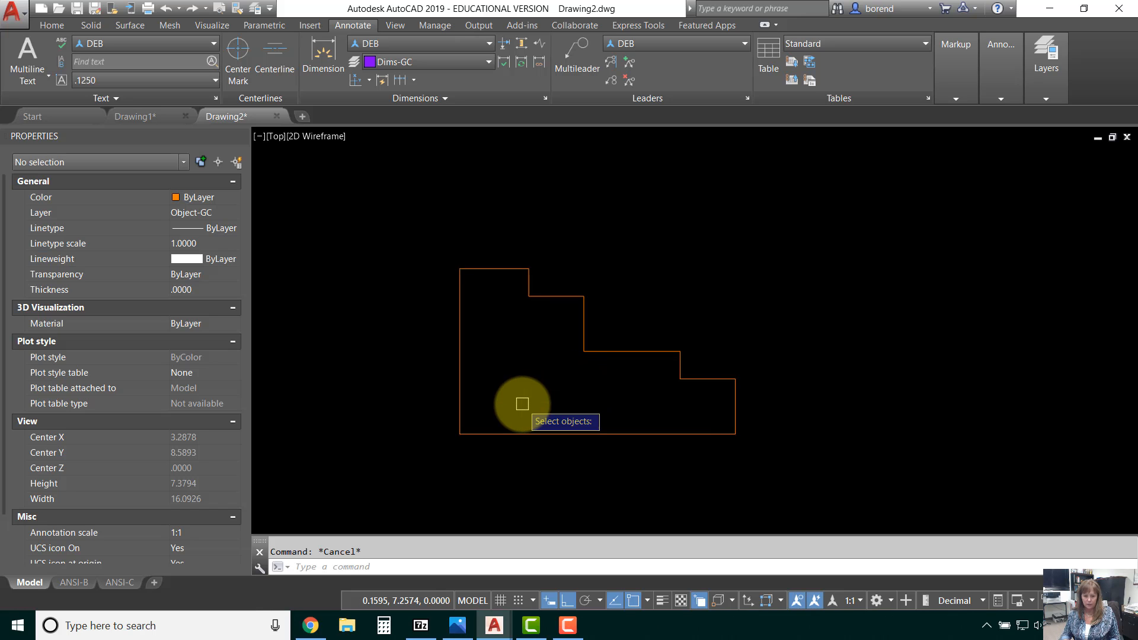
pyautogui.click(432, 458)
pyautogui.click(771, 237)
pyautogui.press('Return')
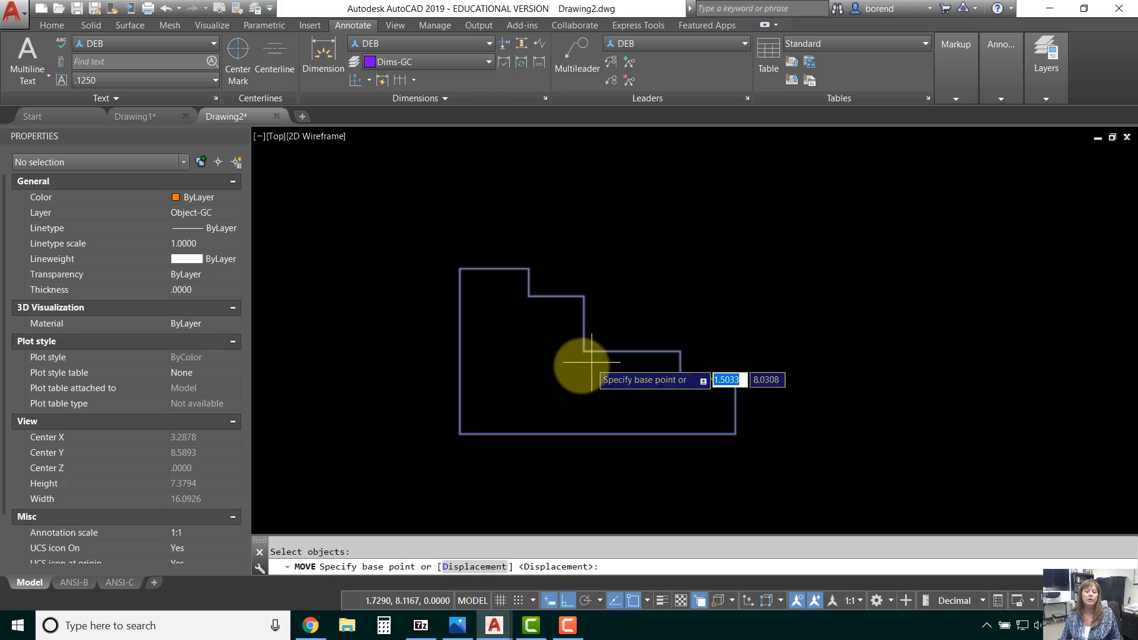
pyautogui.click(577, 366)
pyautogui.press('F8')
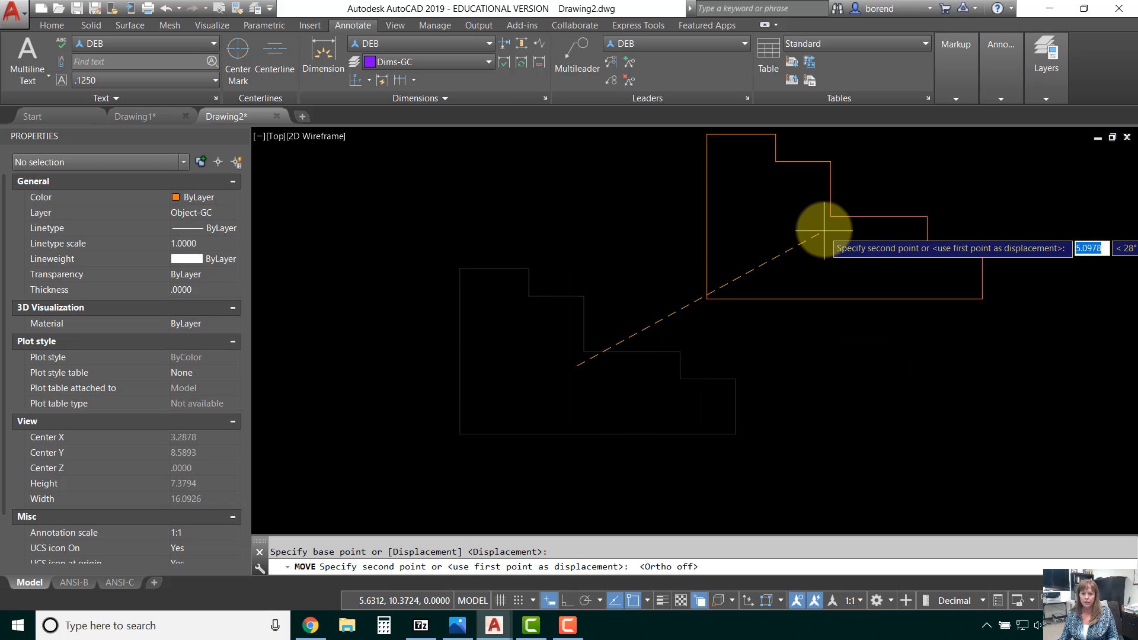
pyautogui.click(816, 227)
pyautogui.press('Escape')
# Step: Add Ordinate dimensions below the whole profile with Quick Dimension, using its lower-left corner as the datum point
pyautogui.moveTo(813, 297); pyautogui.dragTo(664, 377, button='middle')
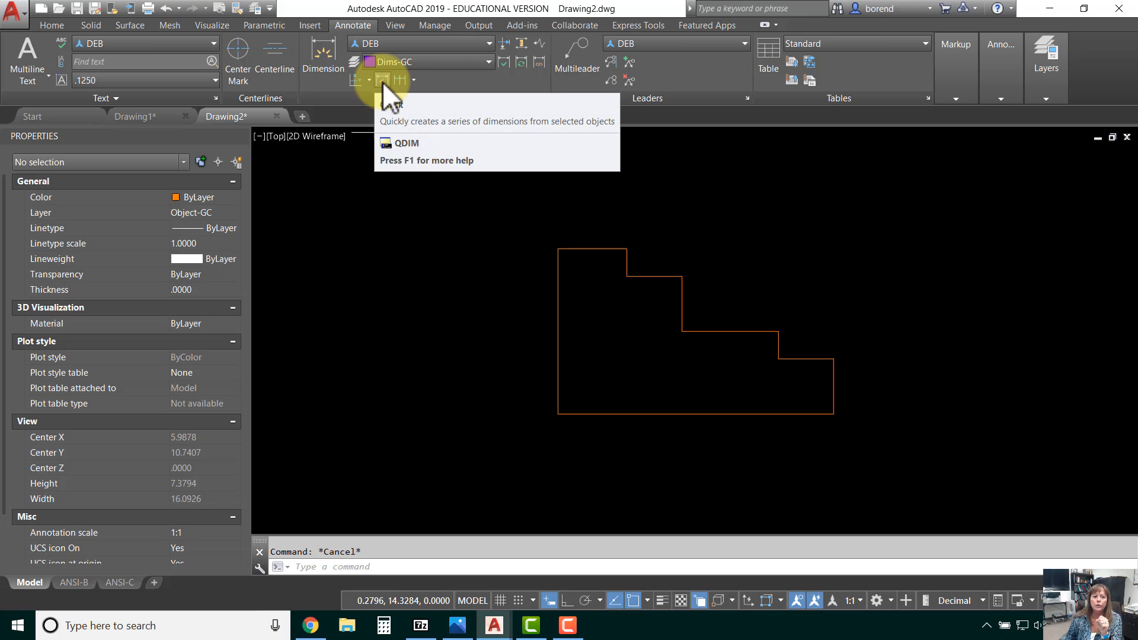
pyautogui.click(383, 81)
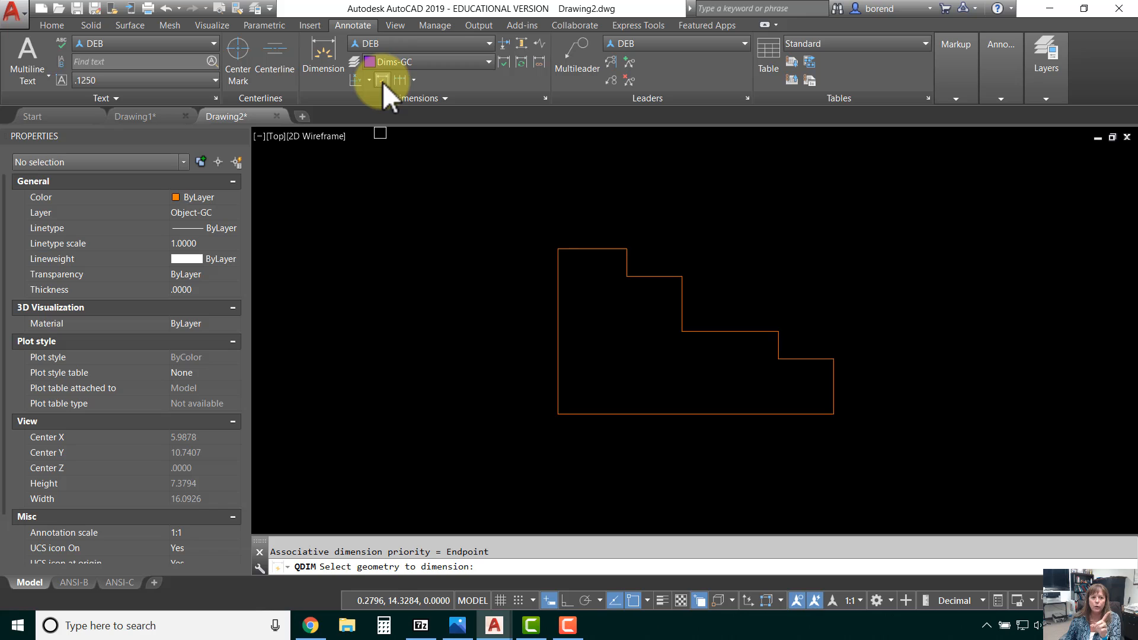
pyautogui.click(537, 468)
pyautogui.click(831, 249)
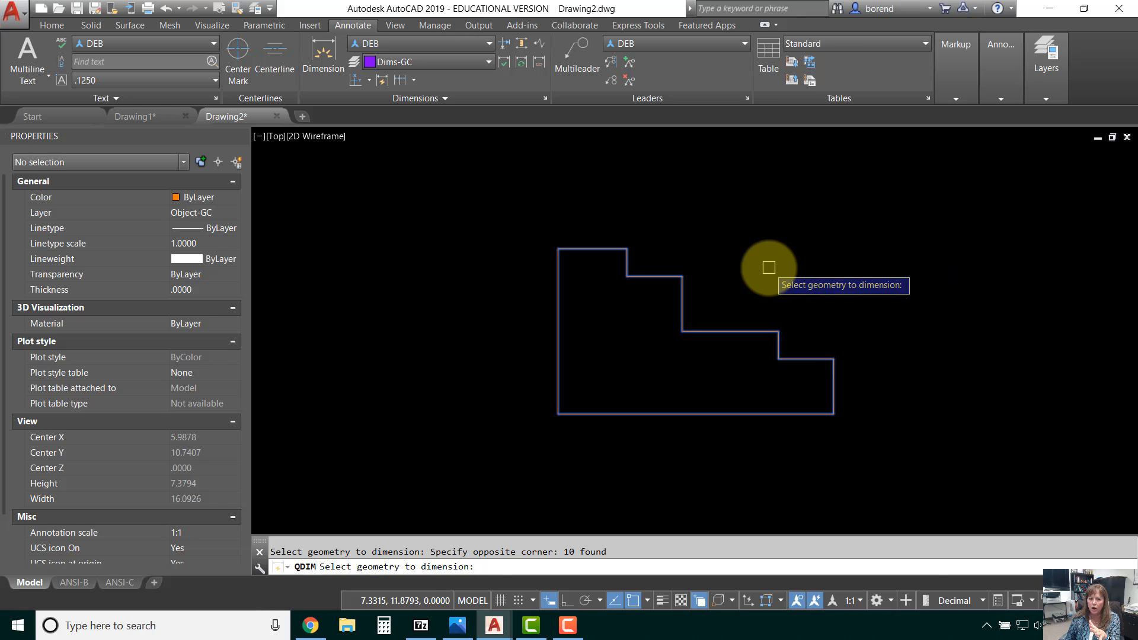
pyautogui.press('Return')
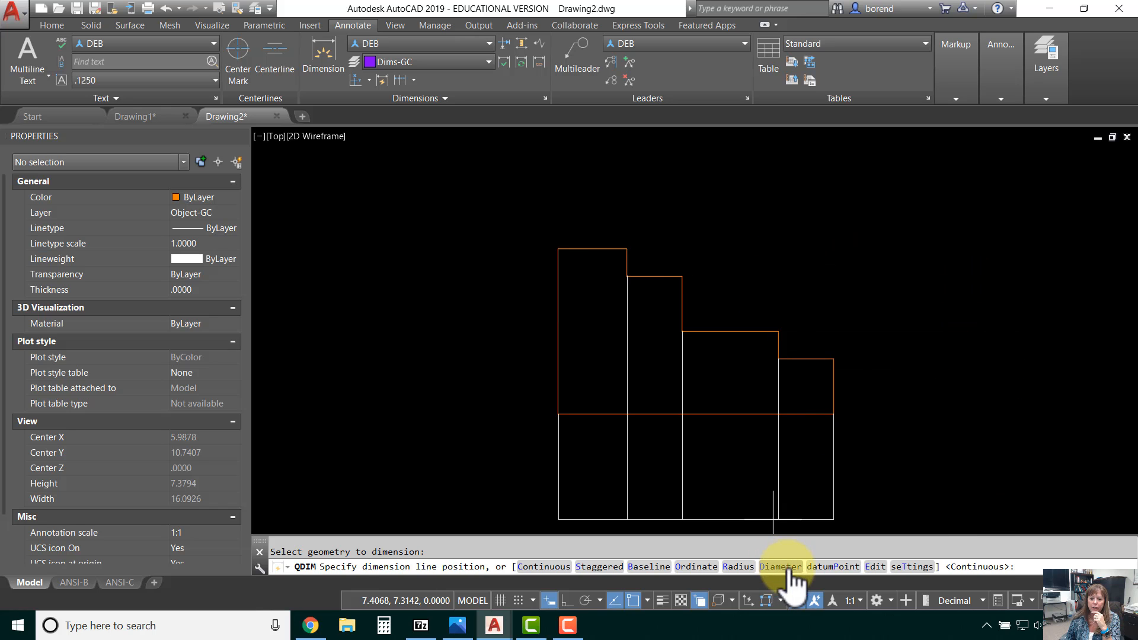
pyautogui.click(696, 567)
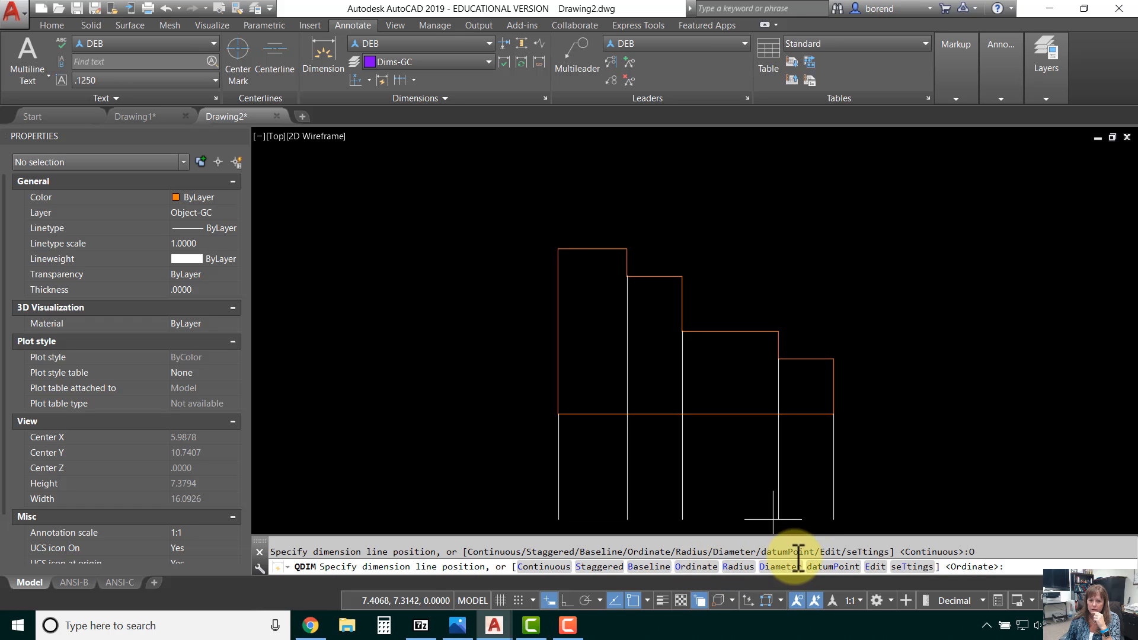
pyautogui.click(826, 568)
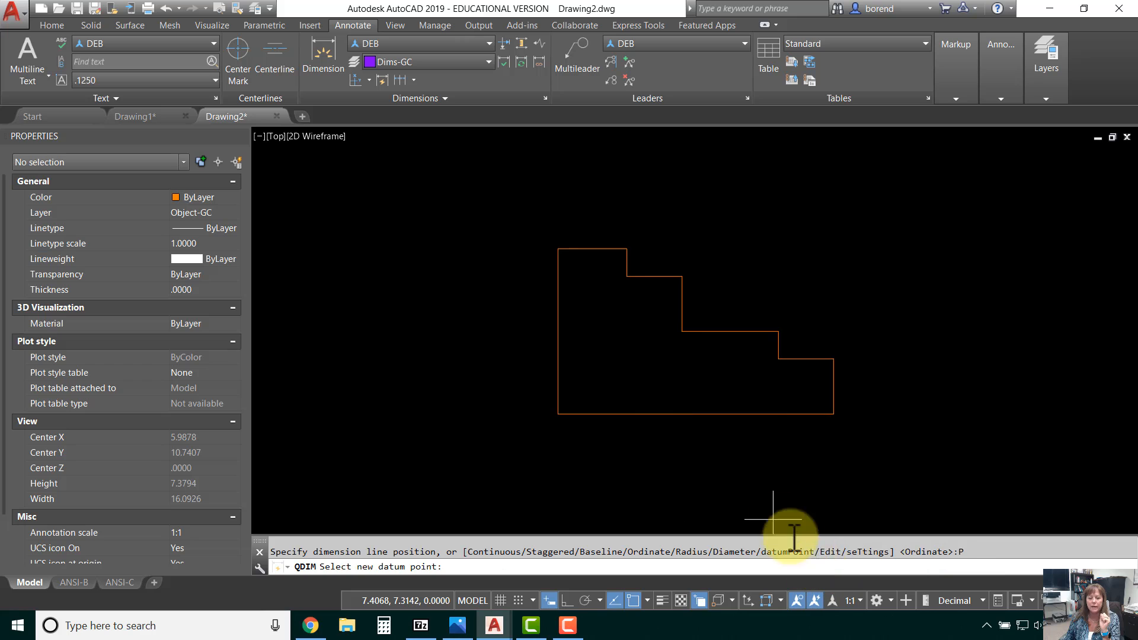
pyautogui.click(558, 414)
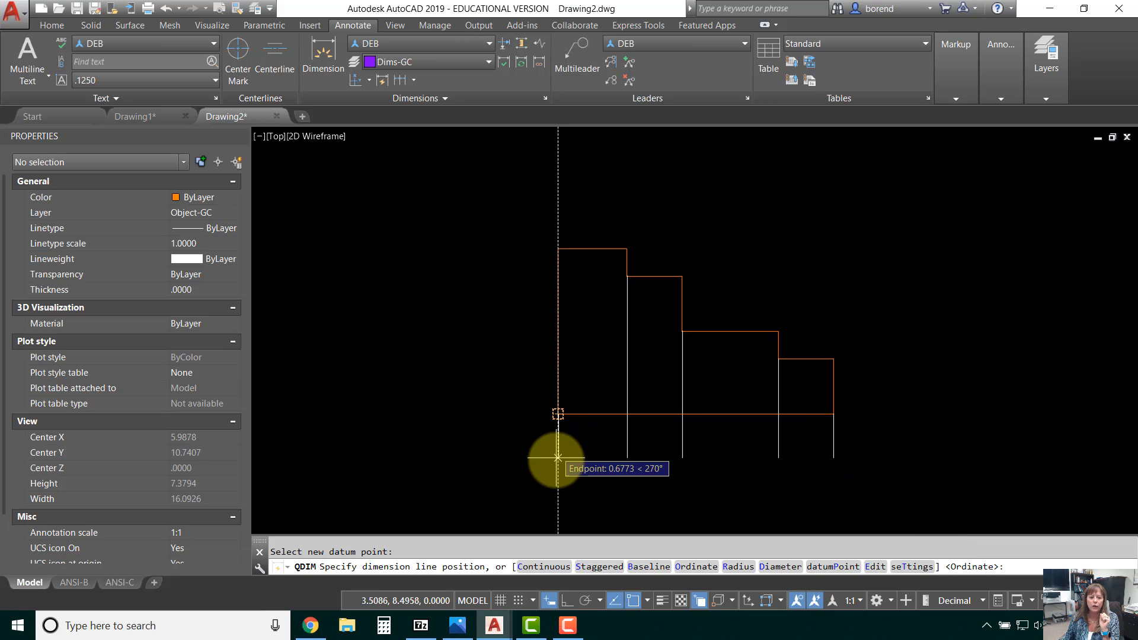
pyautogui.click(558, 479)
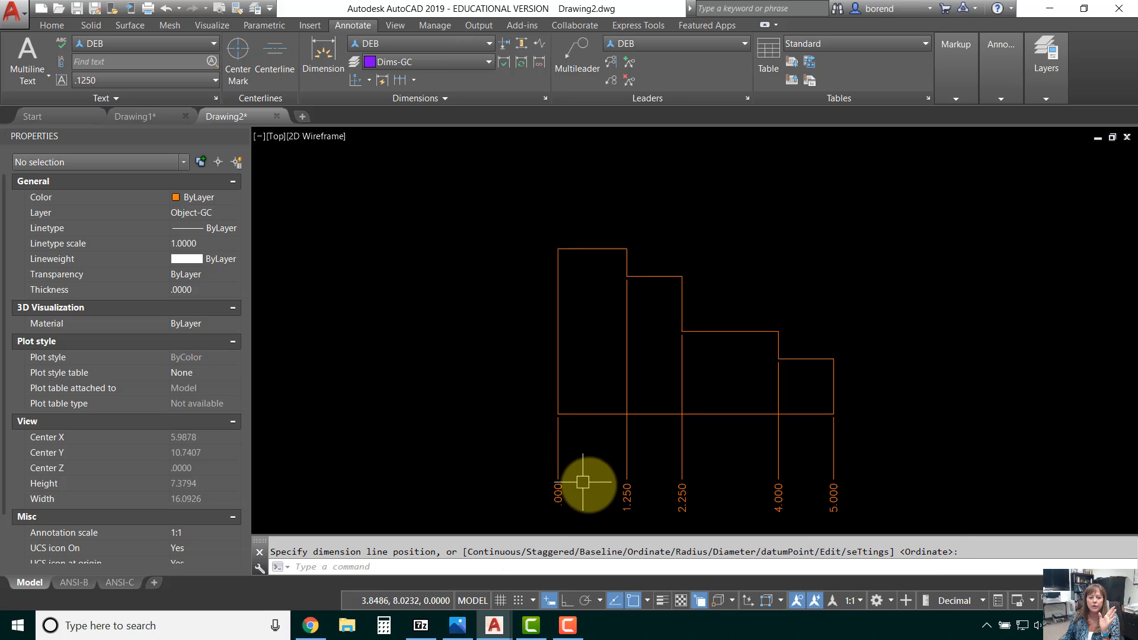
# Step: Add Ordinate dimensions to the right of the whole profile with Quick Dimension, using its lower-left corner as the datum point
pyautogui.moveTo(584, 478); pyautogui.dragTo(585, 420, button='middle')
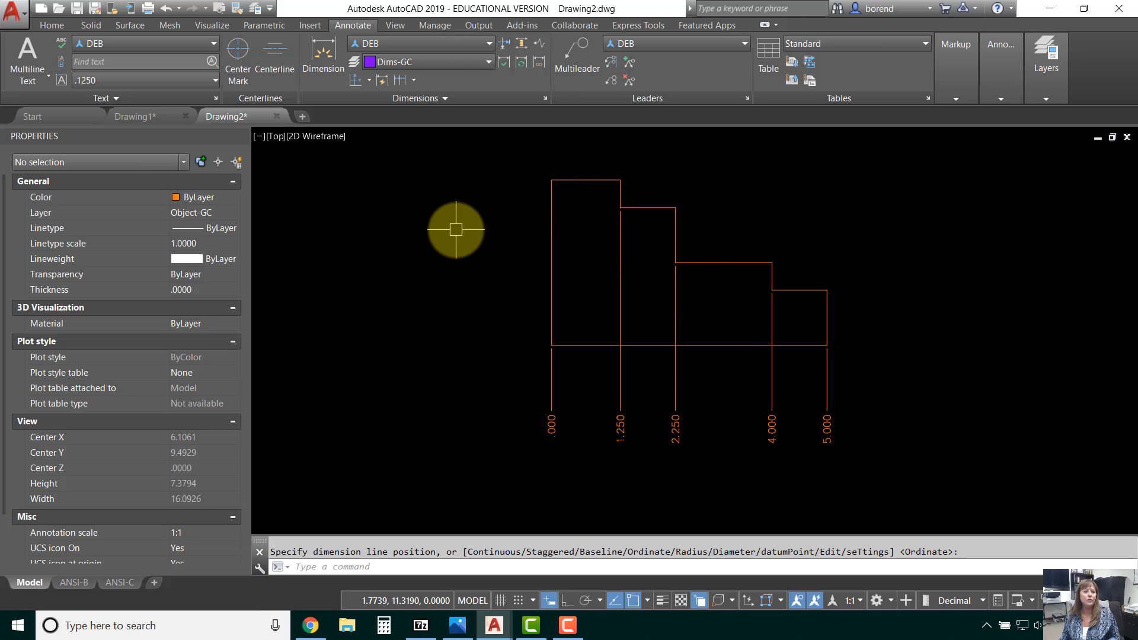
pyautogui.click(382, 80)
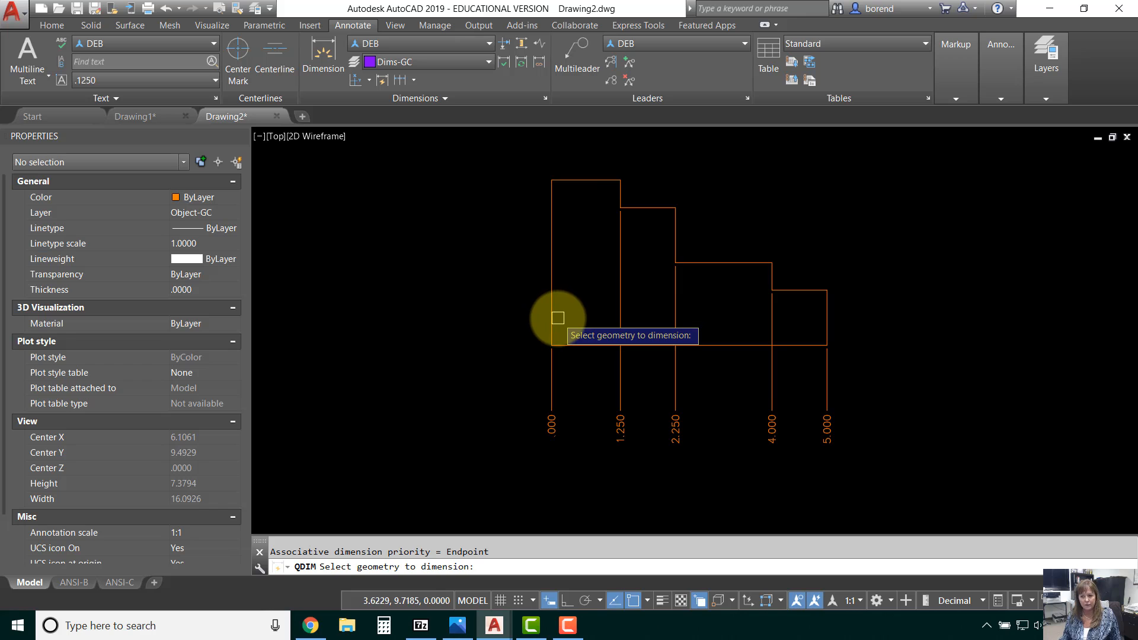
pyautogui.click(522, 367)
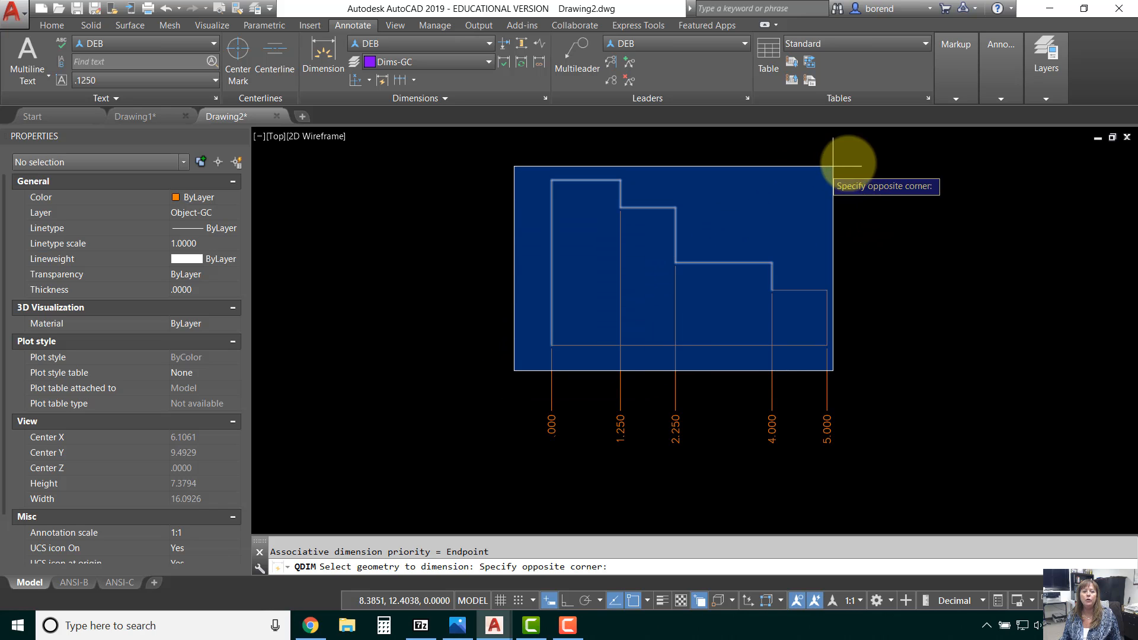
pyautogui.click(870, 160)
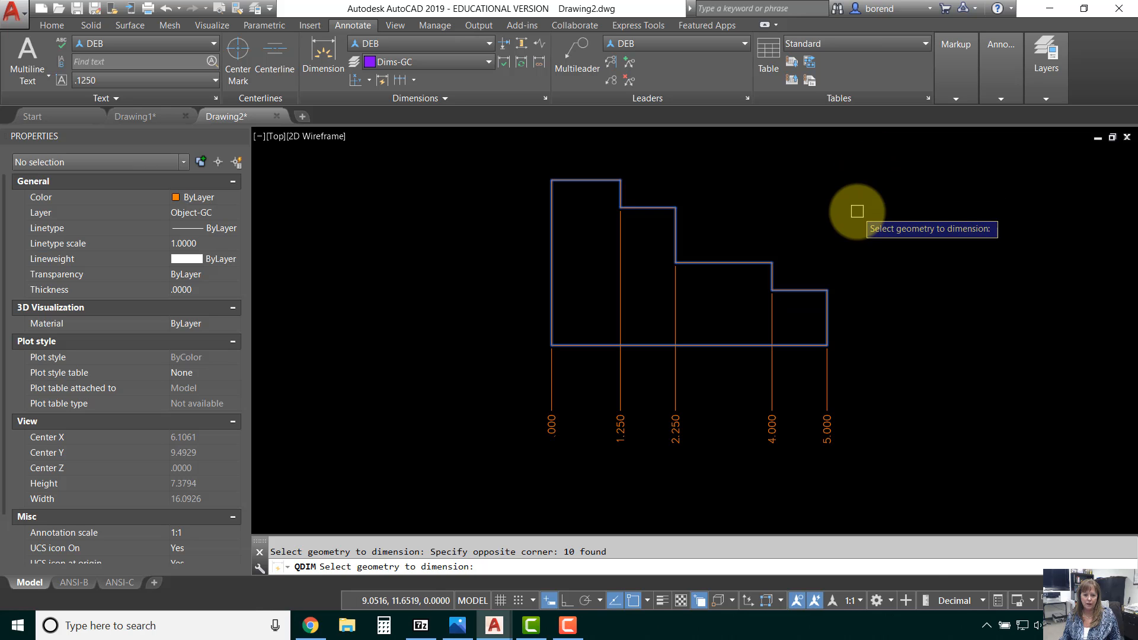
pyautogui.press('Return')
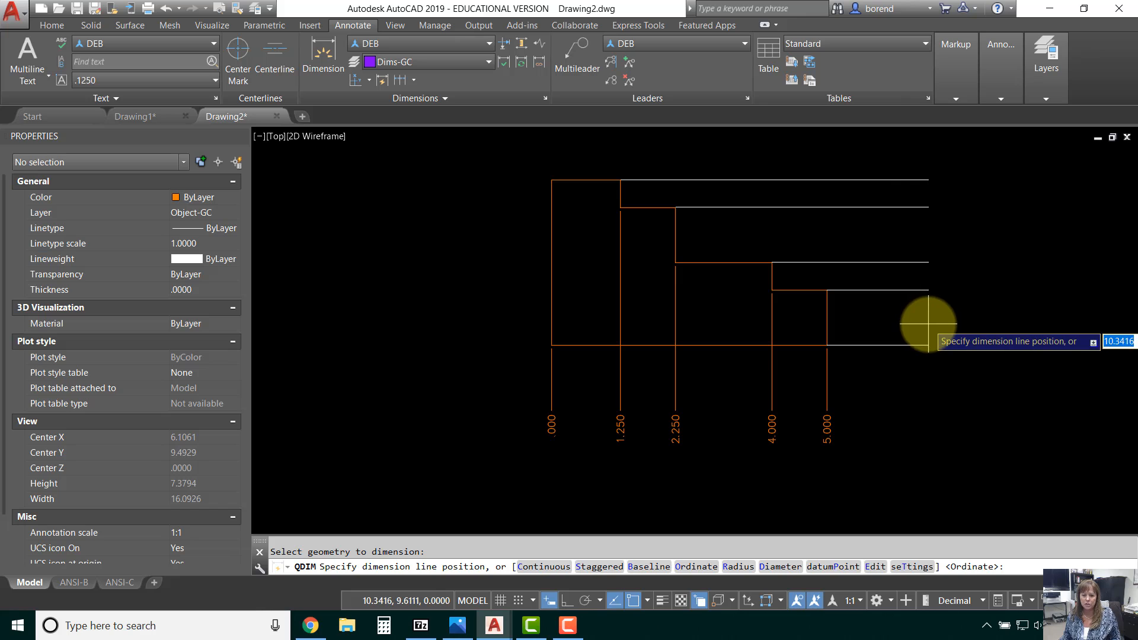
pyautogui.click(833, 567)
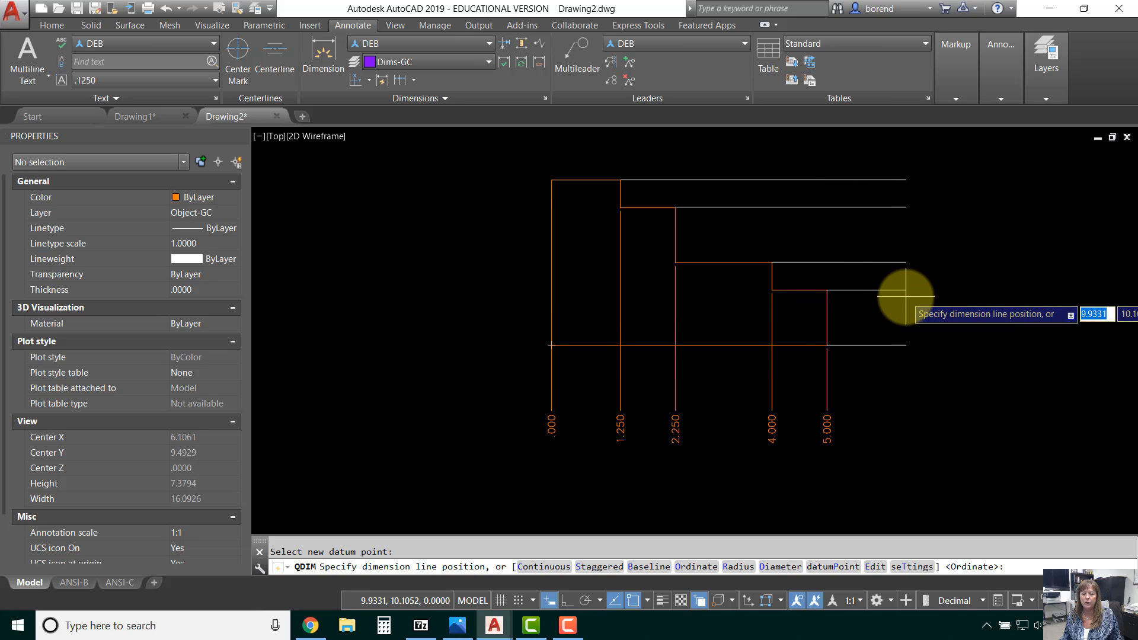
pyautogui.click(906, 297)
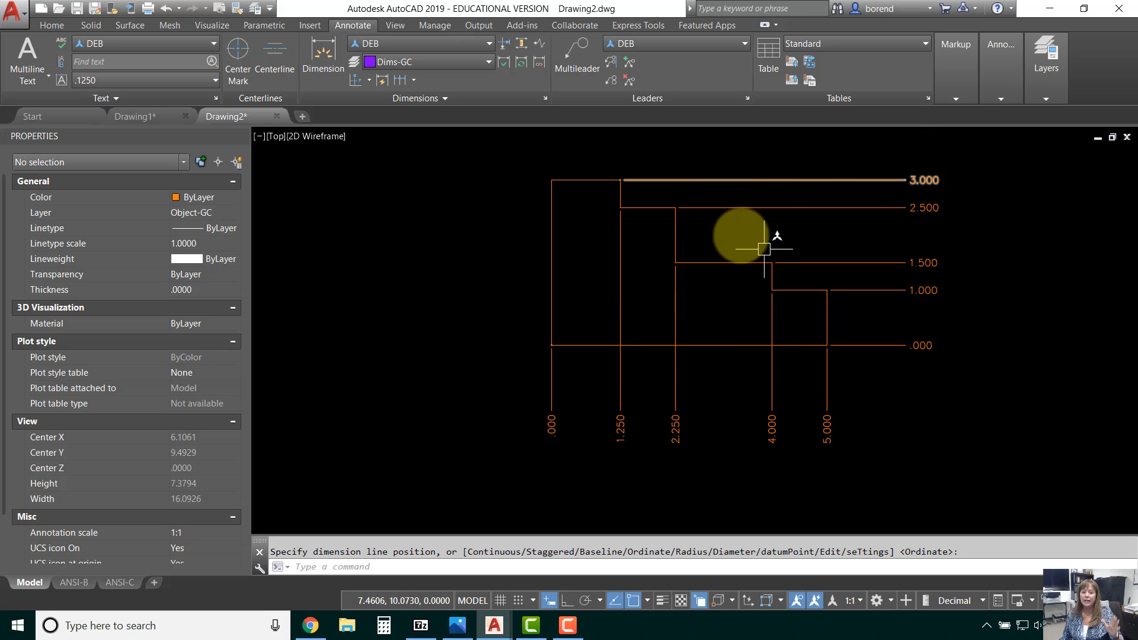
# Step: Move the stepped profile lines, selected without their dimensions, freely about 11 units right and 1.1 units up
pyautogui.moveTo(899, 330); pyautogui.dragTo(820, 327, button='middle')
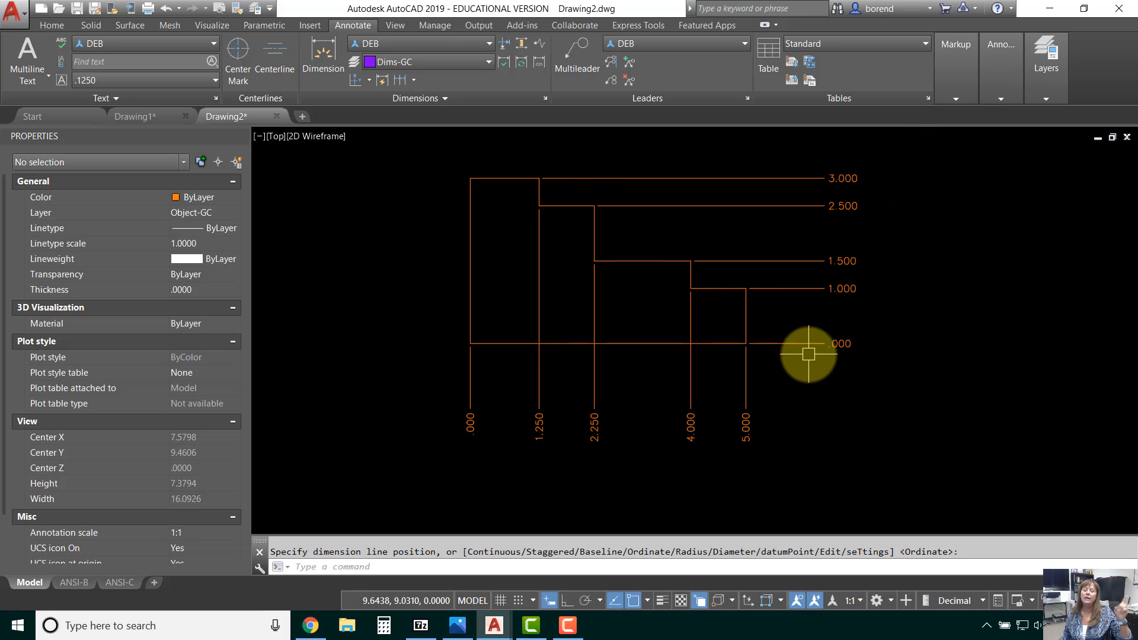
pyautogui.scroll(-2, 806, 358)
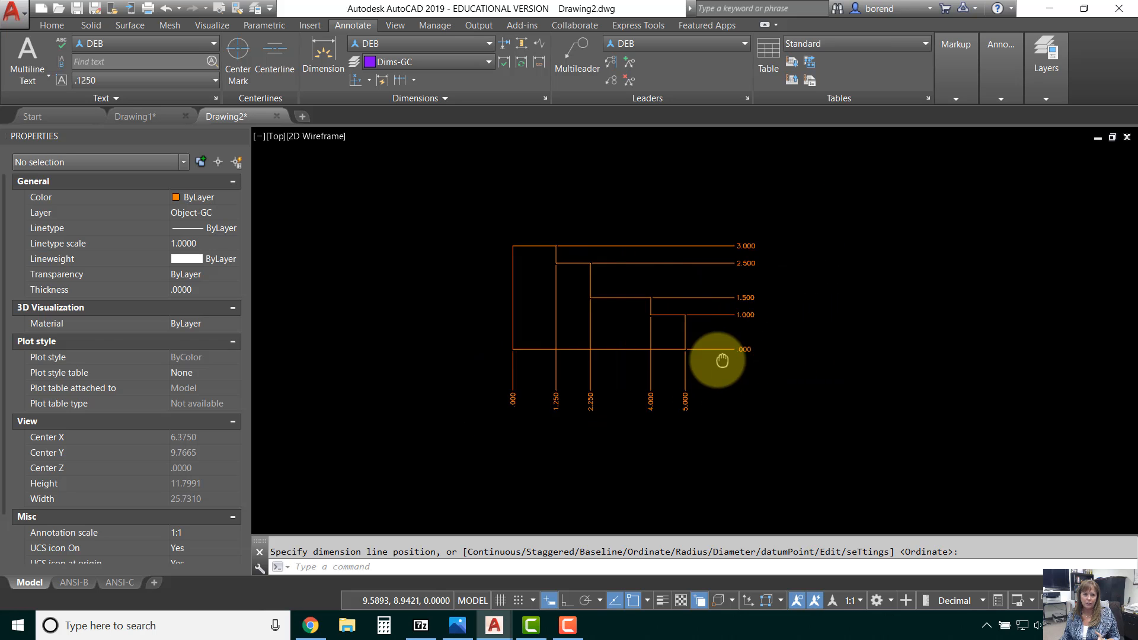
pyautogui.click(462, 366)
pyautogui.click(741, 178)
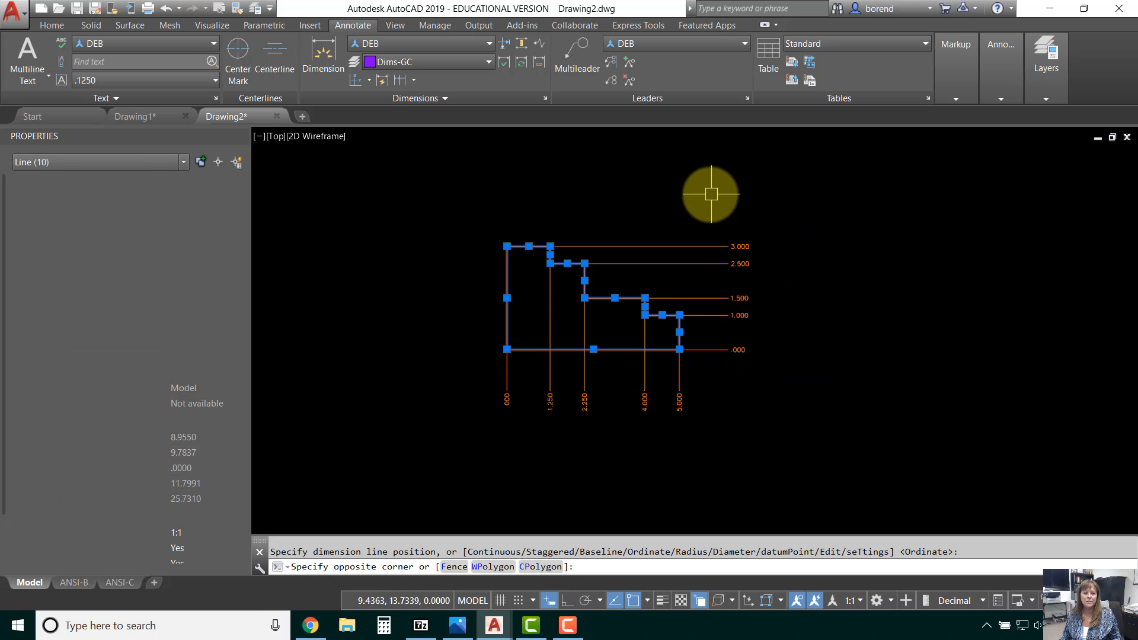
pyautogui.rightClick(718, 368)
pyautogui.press('Escape')
pyautogui.press('Escape')
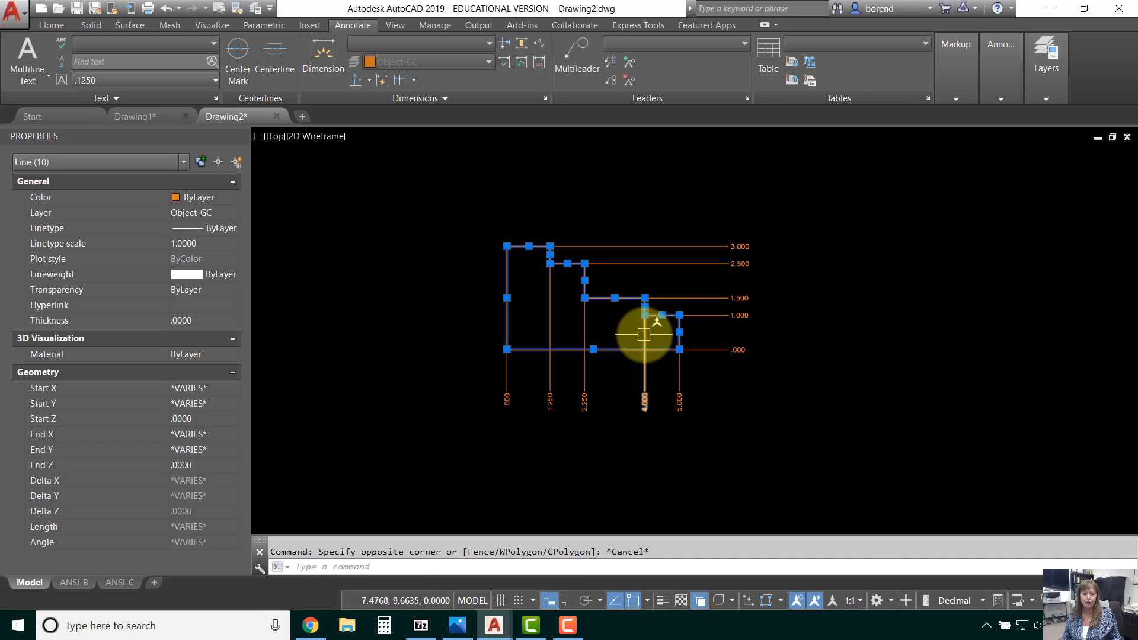
pyautogui.write('m')
pyautogui.press('Return')
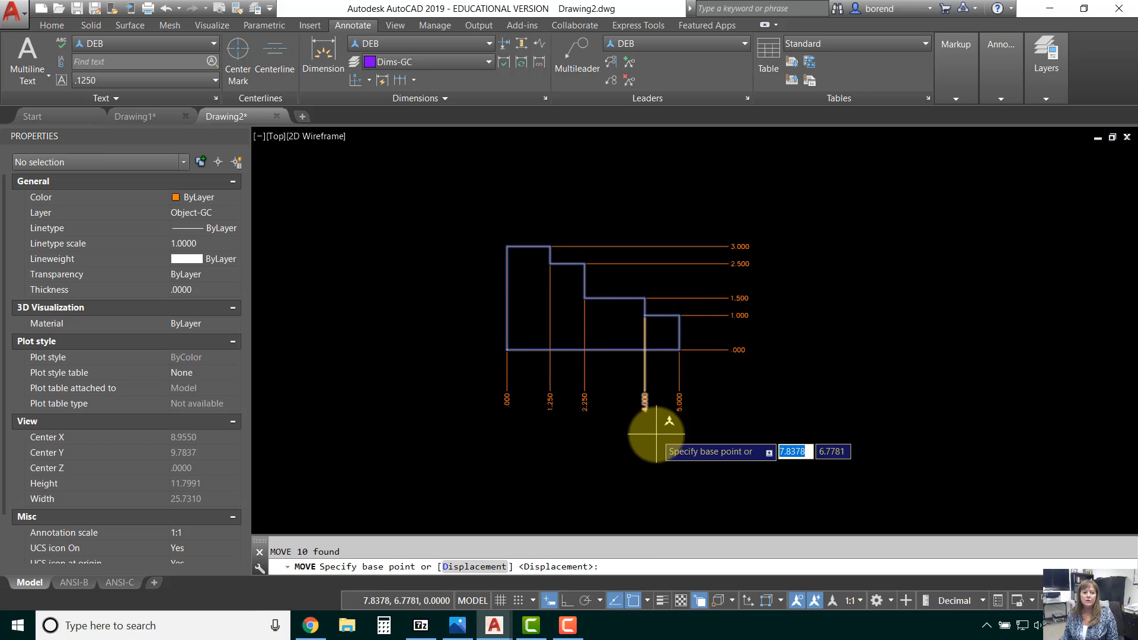
pyautogui.click(657, 433)
pyautogui.click(1035, 396)
pyautogui.moveTo(974, 369); pyautogui.dragTo(681, 380, button='middle')
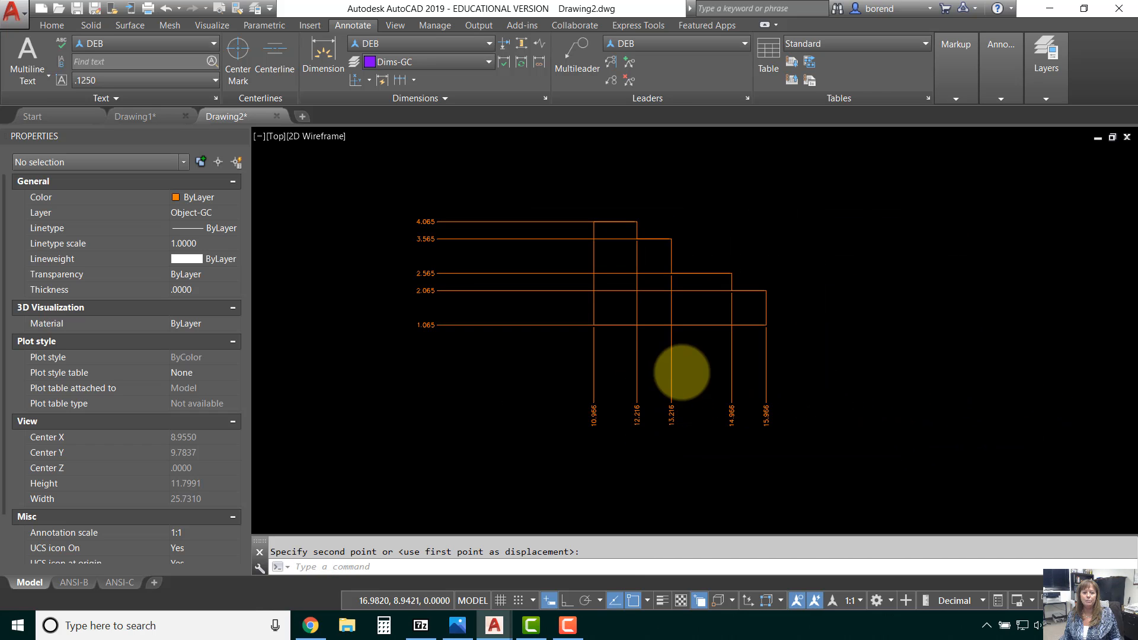
# Step: Undo the last pan and the move of the stepped profile
pyautogui.press('Escape')
pyautogui.write('u')
pyautogui.press('Return')
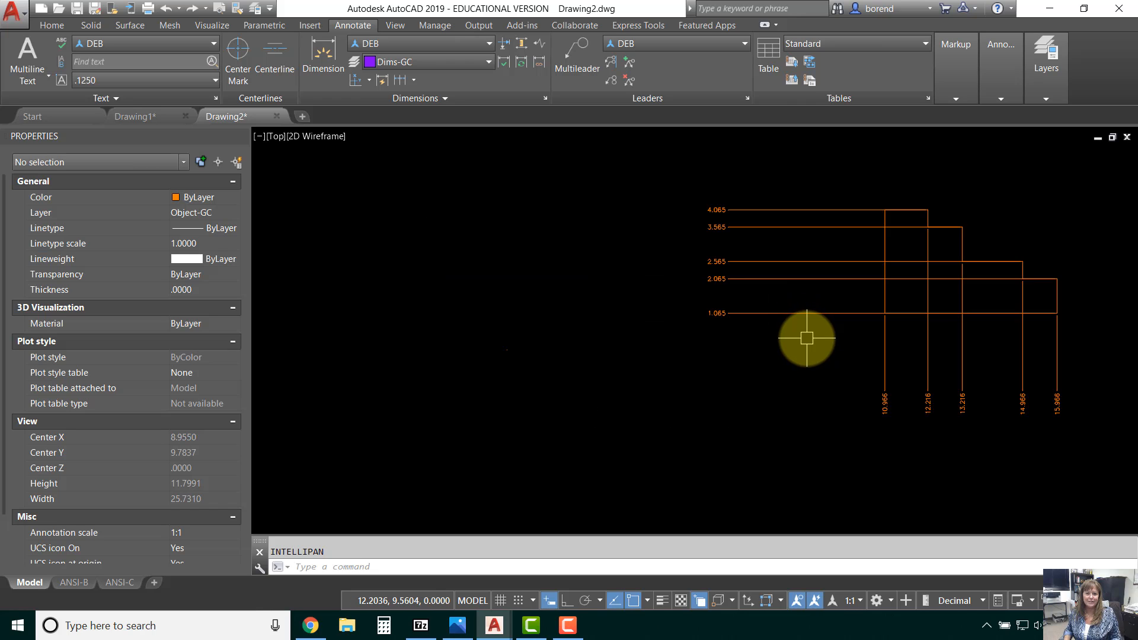
pyautogui.press('Return')
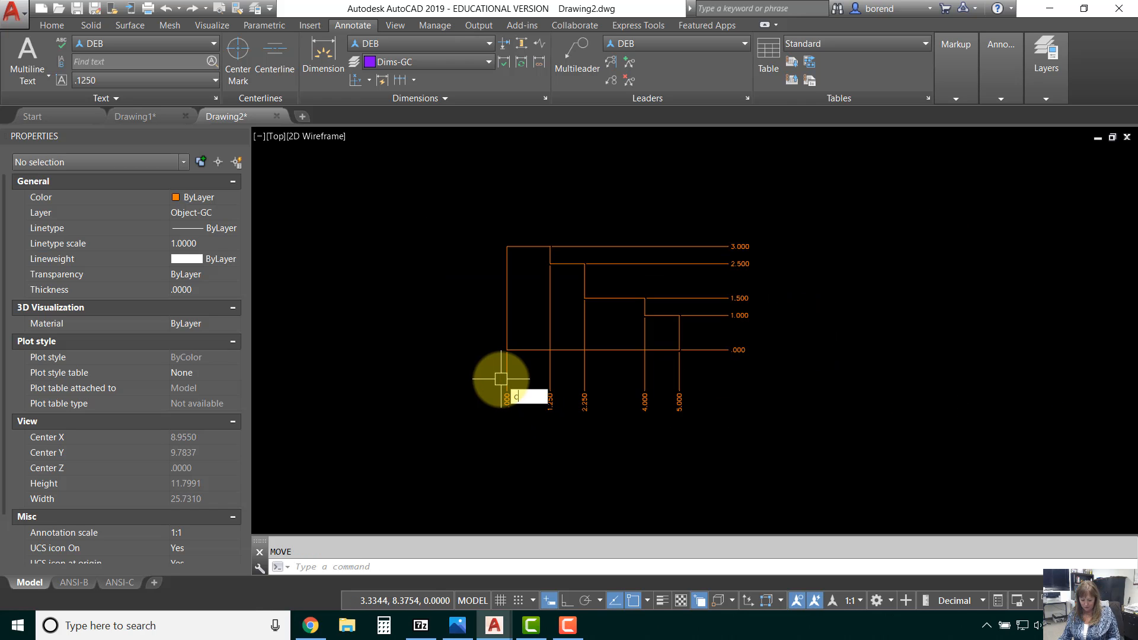
# Step: Copy the stepped profile without its dimensions to a free spot about 11 units to the right and slightly up
pyautogui.press('Return')
pyautogui.click(466, 383)
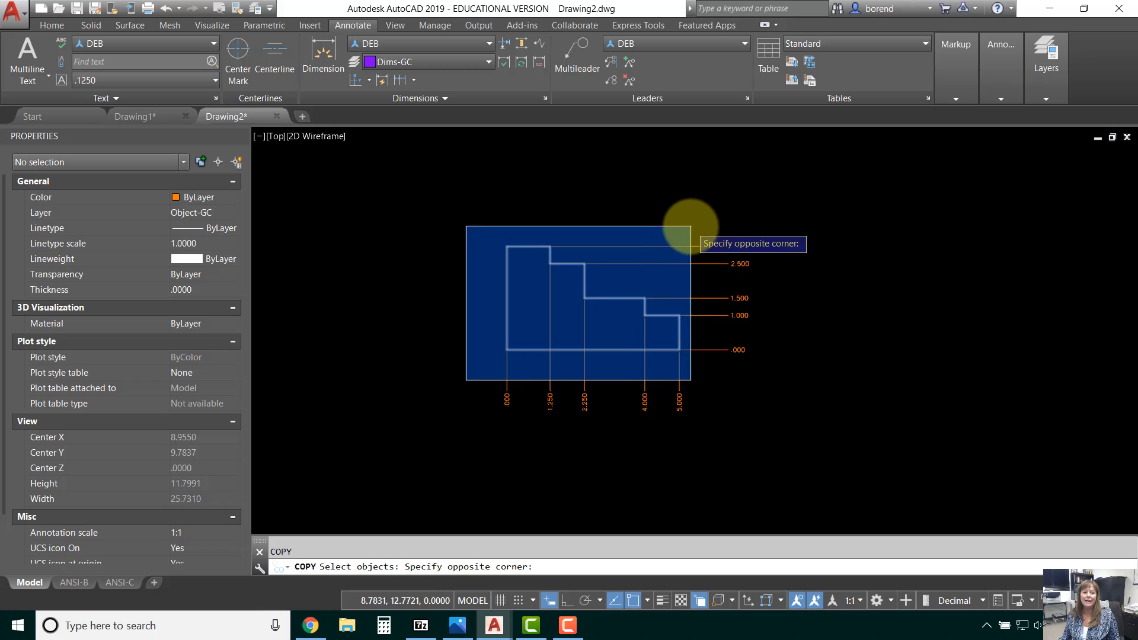
pyautogui.click(700, 199)
pyautogui.press('Return')
pyautogui.click(623, 295)
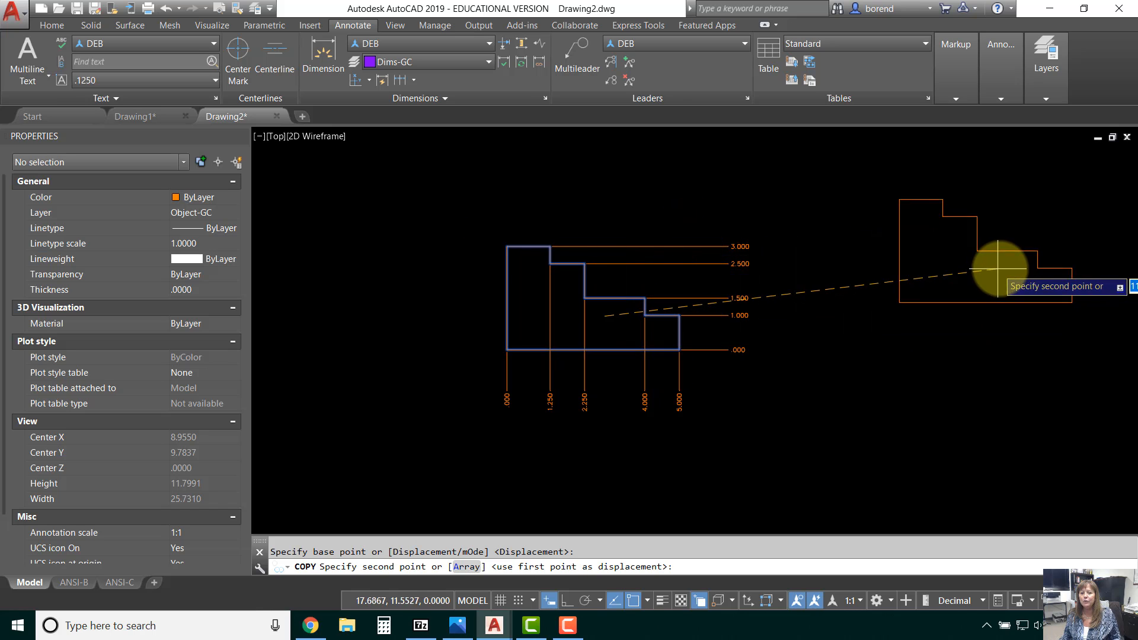
pyautogui.click(991, 276)
pyautogui.press('Escape')
pyautogui.press('Escape')
# Step: Add Ordinate dimensions right of the copied profile with Quick Dimension, using the outer corner of its 1.750-wide step as the datum point
pyautogui.moveTo(991, 277); pyautogui.dragTo(770, 327, button='middle')
pyautogui.scroll(4, 829, 310)
pyautogui.scroll(-2, 795, 291)
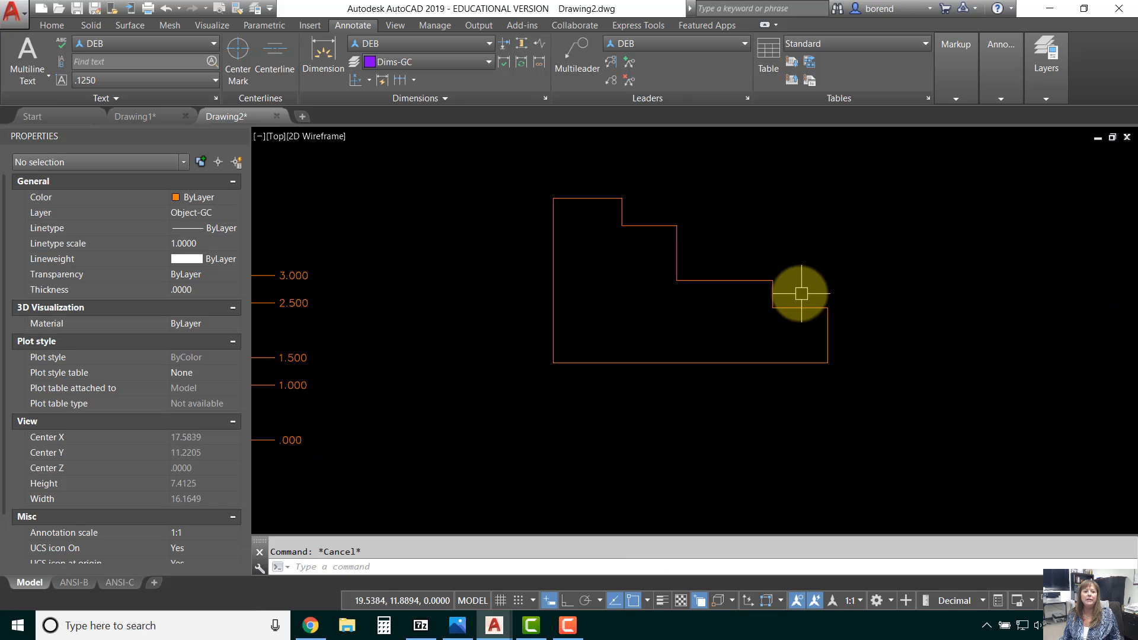
pyautogui.moveTo(745, 273)
pyautogui.mouseDown(button='middle')
pyautogui.moveTo(696, 261)
pyautogui.moveTo(662, 277)
pyautogui.mouseUp(button='middle')
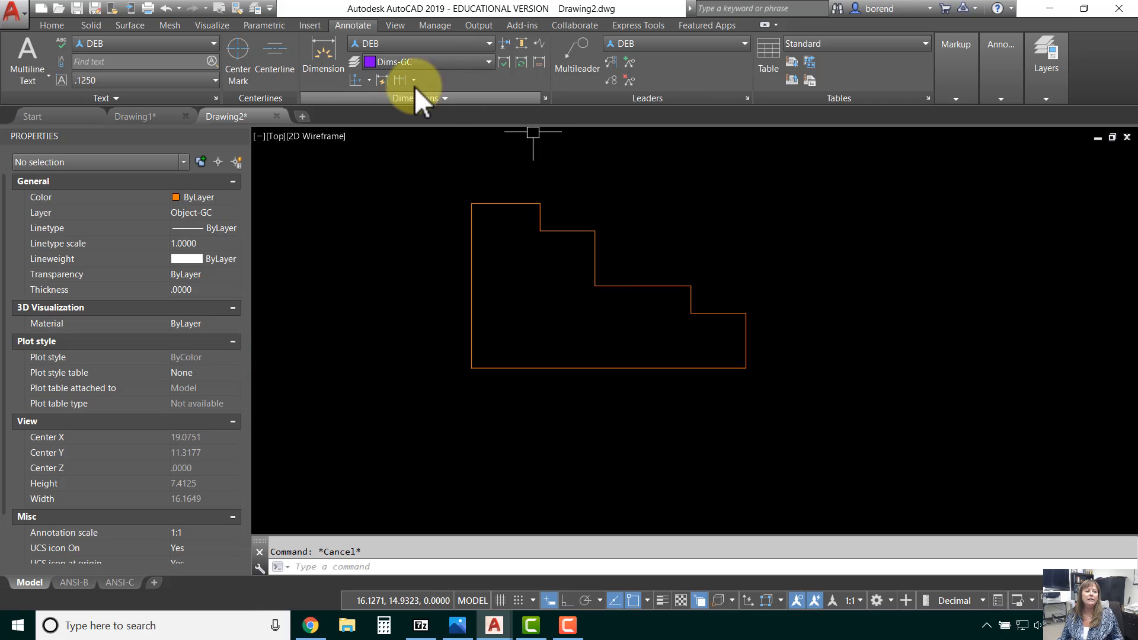
pyautogui.click(383, 80)
pyautogui.click(874, 165)
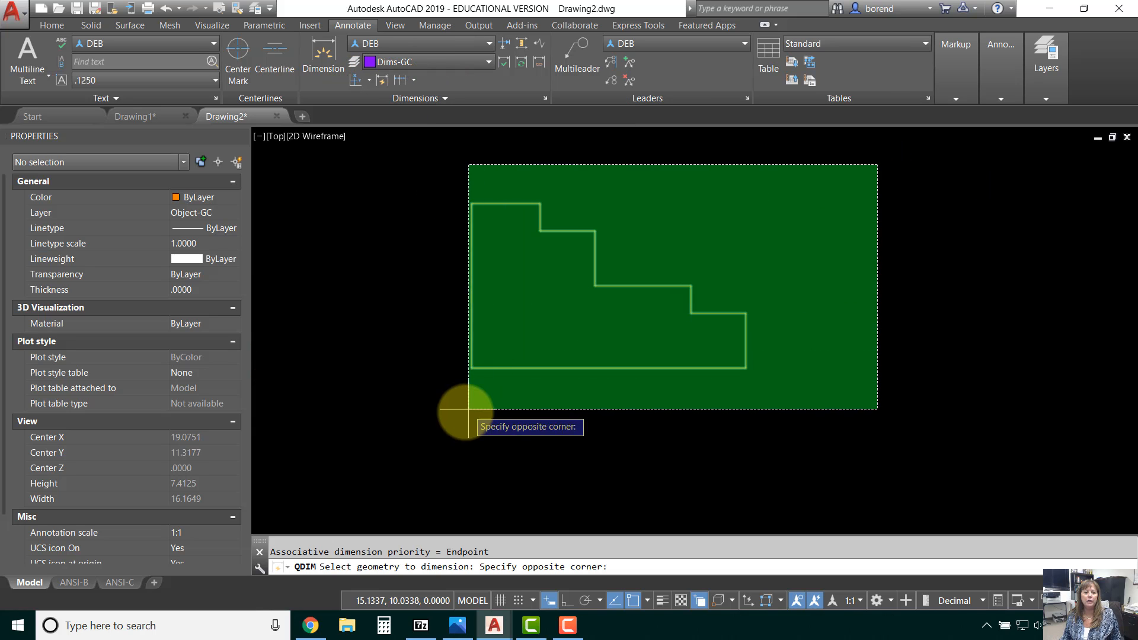
pyautogui.click(463, 411)
pyautogui.press('Return')
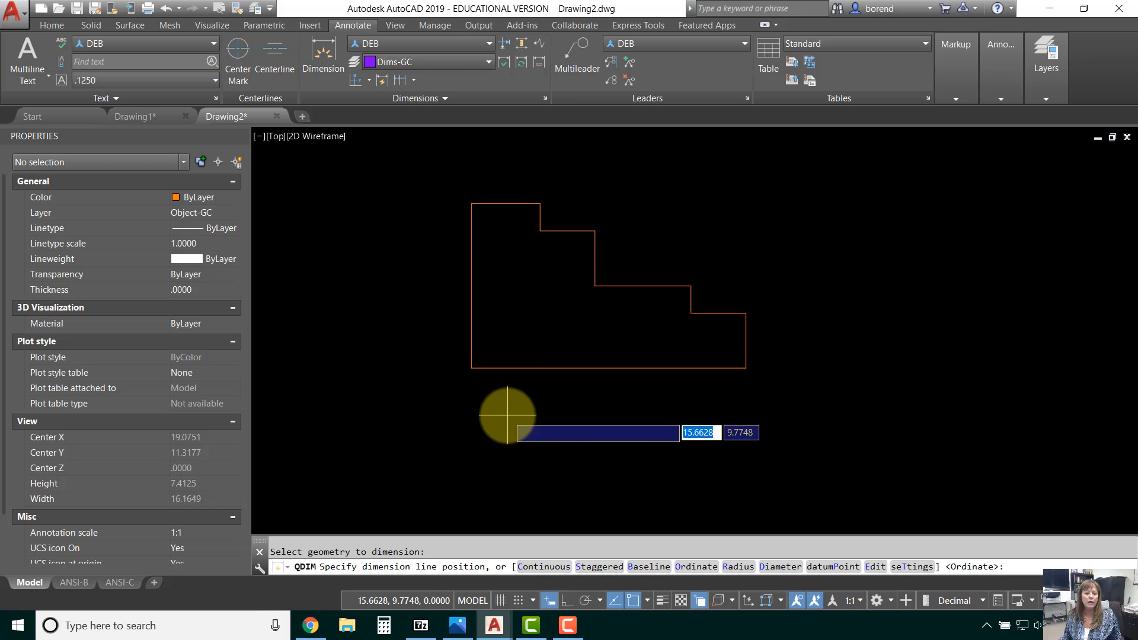
pyautogui.click(689, 566)
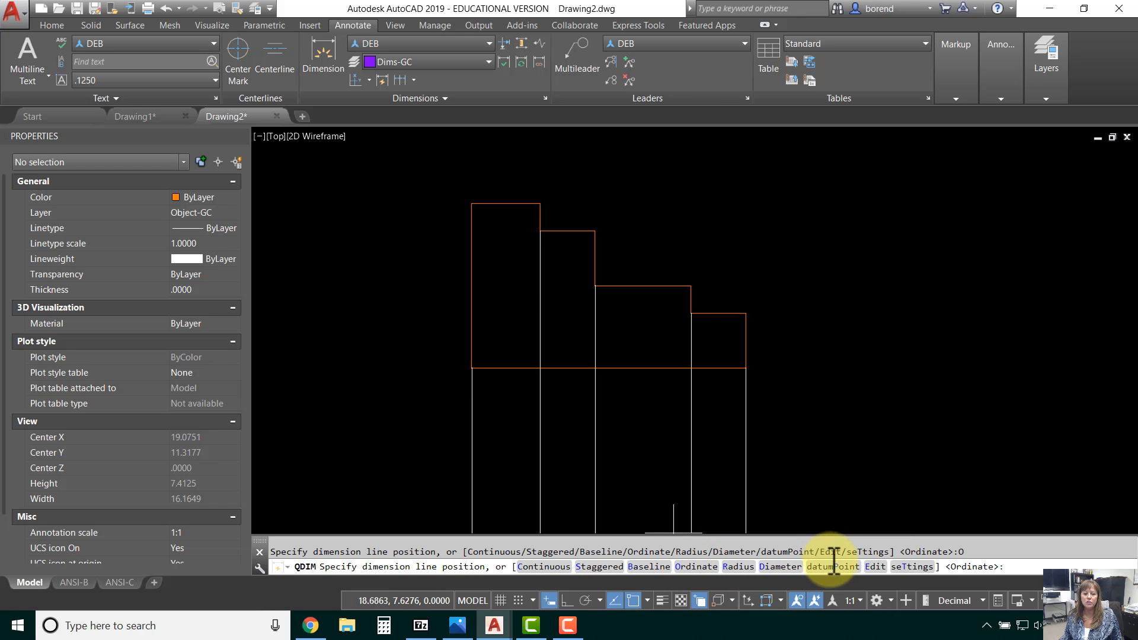
pyautogui.click(833, 566)
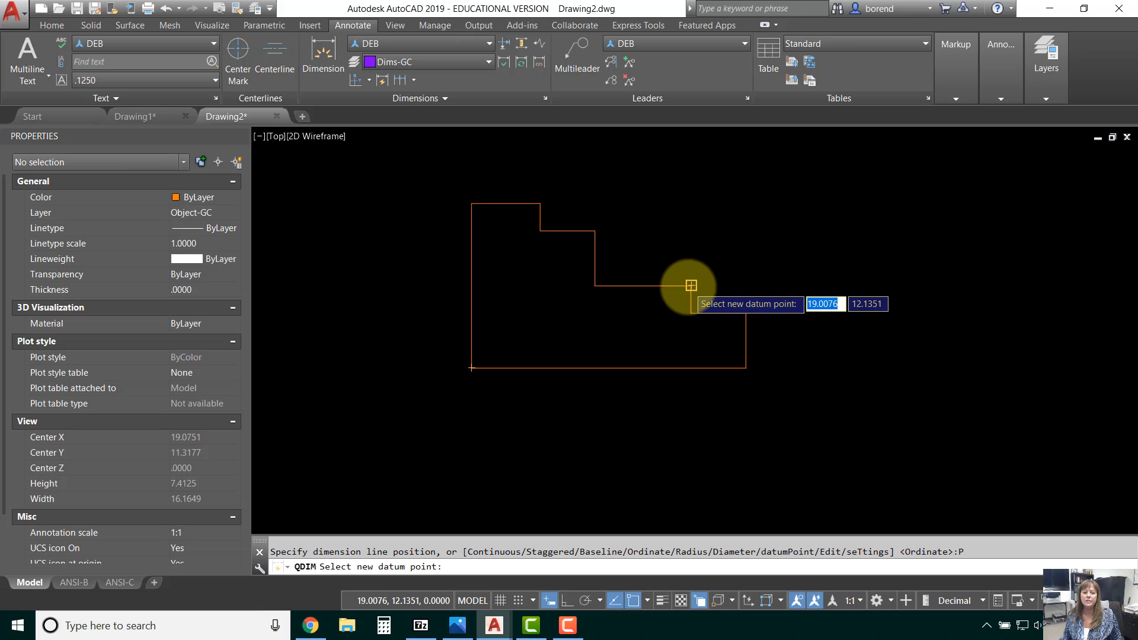
pyautogui.click(690, 285)
pyautogui.click(839, 309)
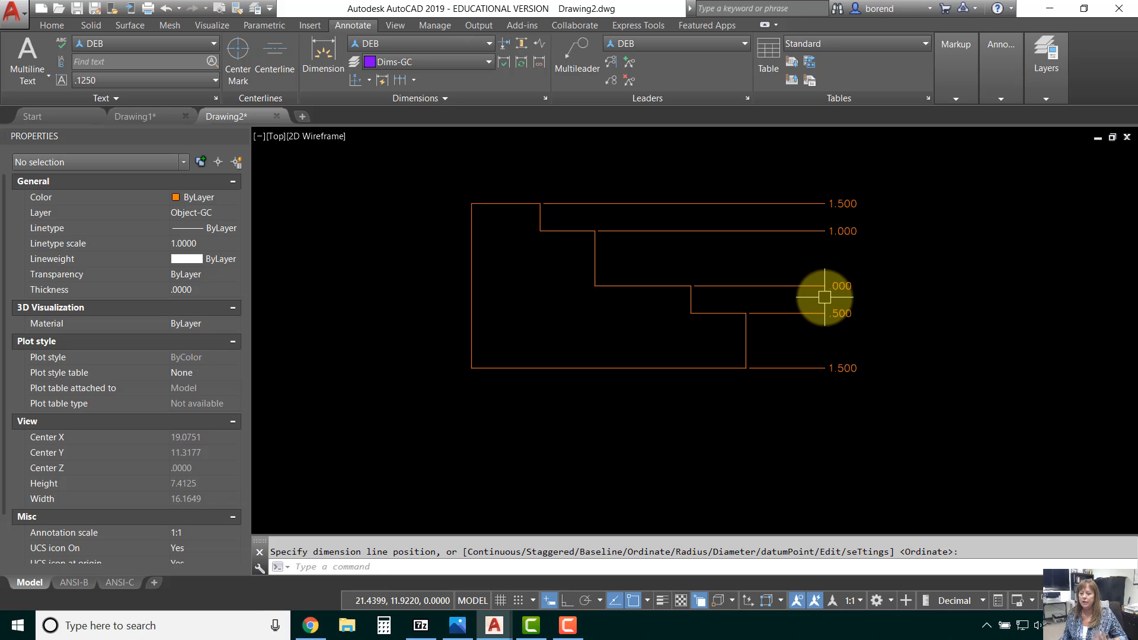
pyautogui.click(355, 81)
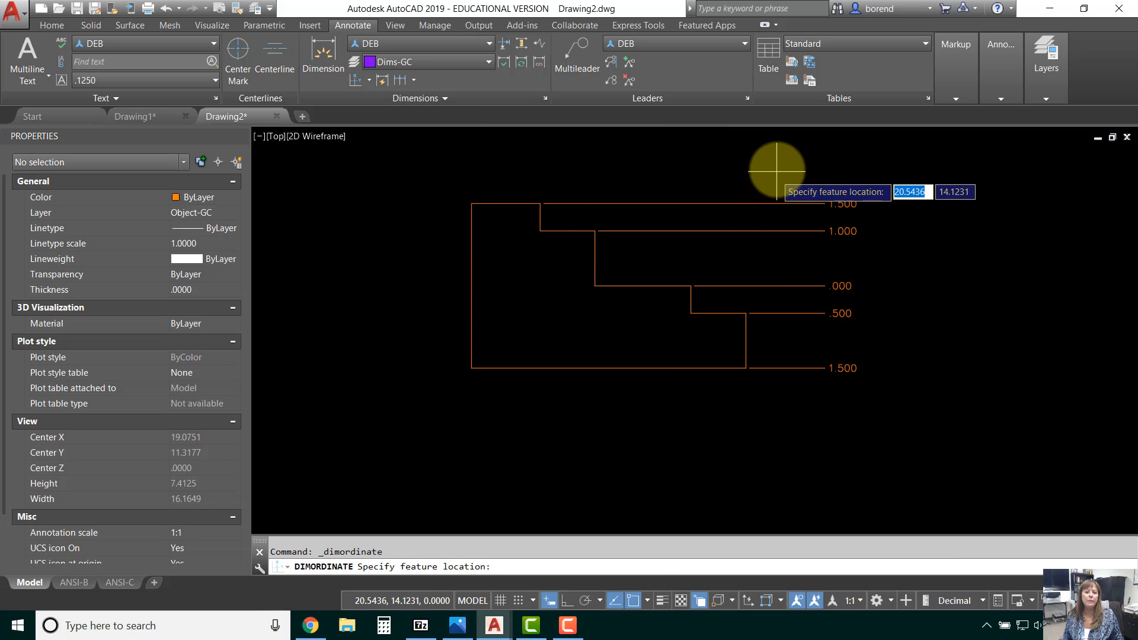
pyautogui.click(540, 204)
pyautogui.press('Escape')
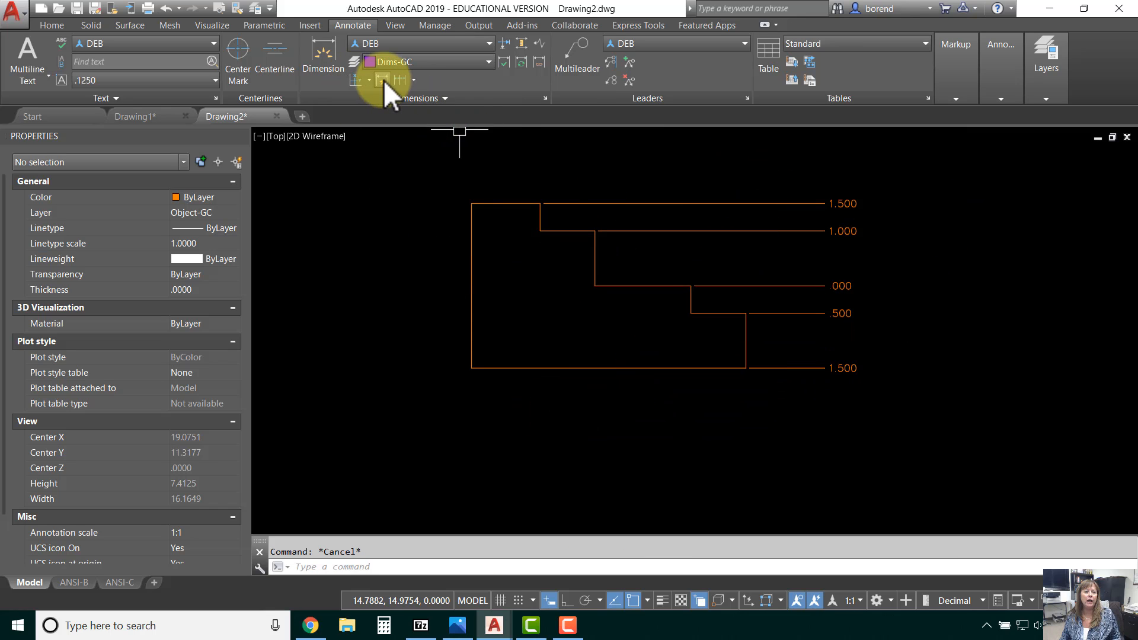
# Step: Add Ordinate dimensions below the whole copied profile with Quick Dimension, keeping the current datum point
pyautogui.click(383, 80)
pyautogui.click(783, 169)
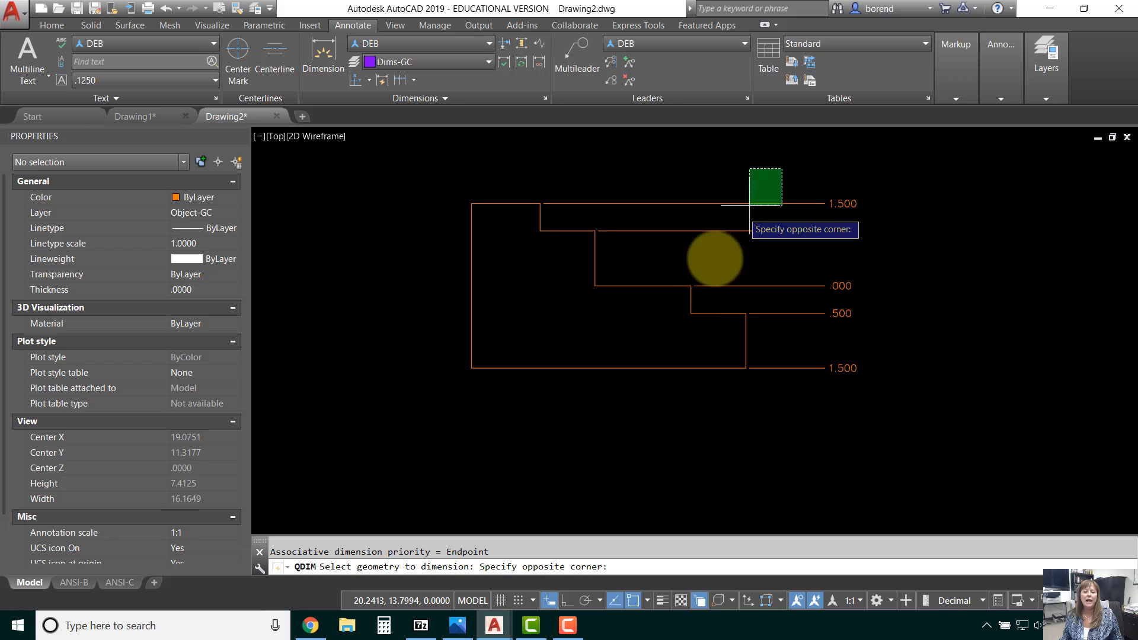
pyautogui.click(480, 439)
pyautogui.press('Return')
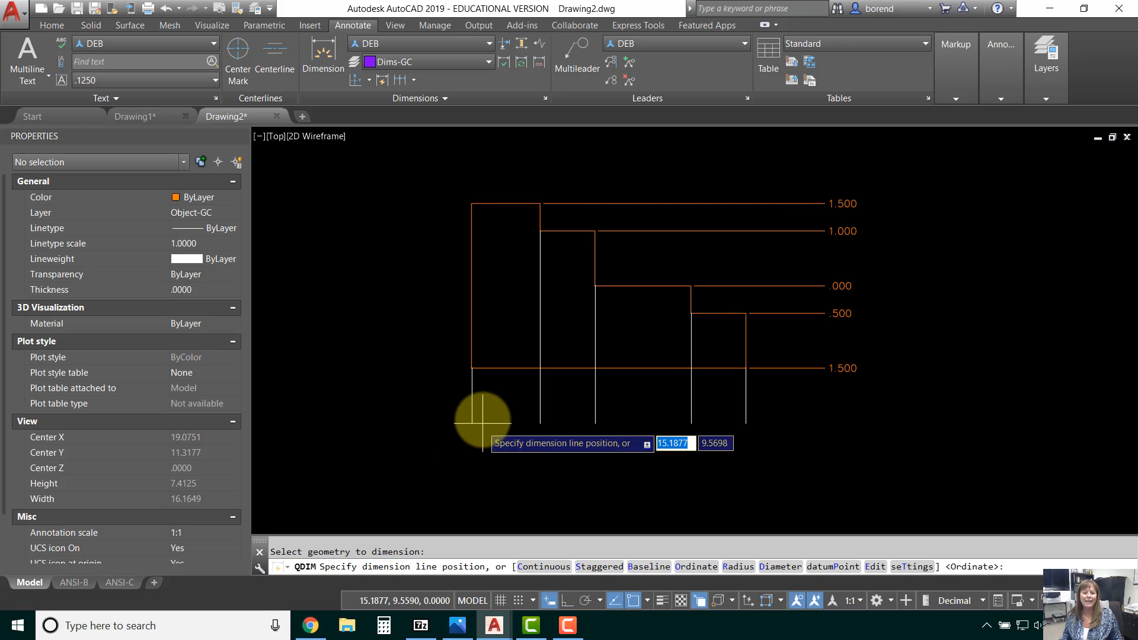
pyautogui.click(589, 436)
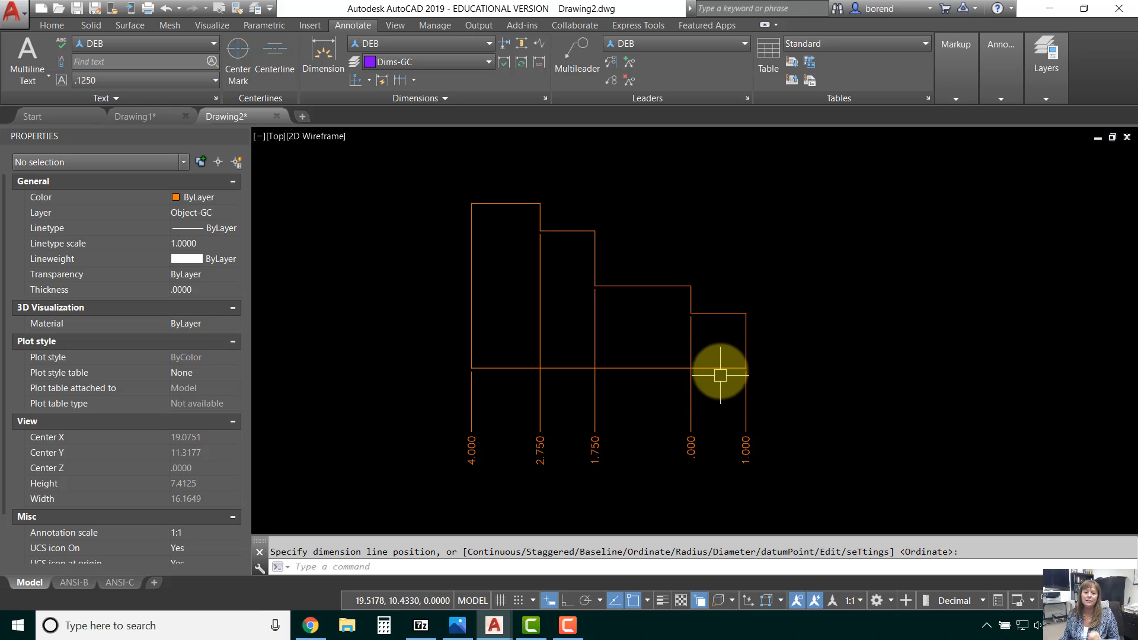
# Step: Delete all the ordinate dimensions below the copied profile
pyautogui.press('Escape')
pyautogui.scroll(-2, 722, 325)
pyautogui.click(768, 421)
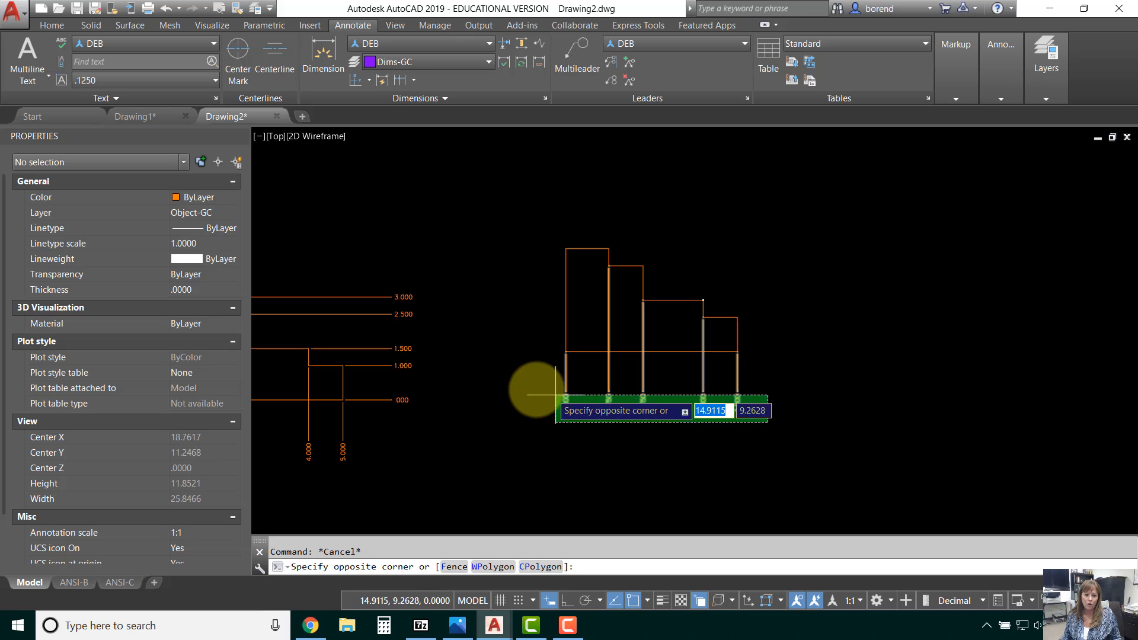
pyautogui.click(528, 387)
pyautogui.press('Delete')
# Step: Add Ordinate dimensions right of the copied profile with Quick Dimension, using the outer corner of the second step from the top as datum point
pyautogui.moveTo(652, 365); pyautogui.dragTo(635, 382, button='middle')
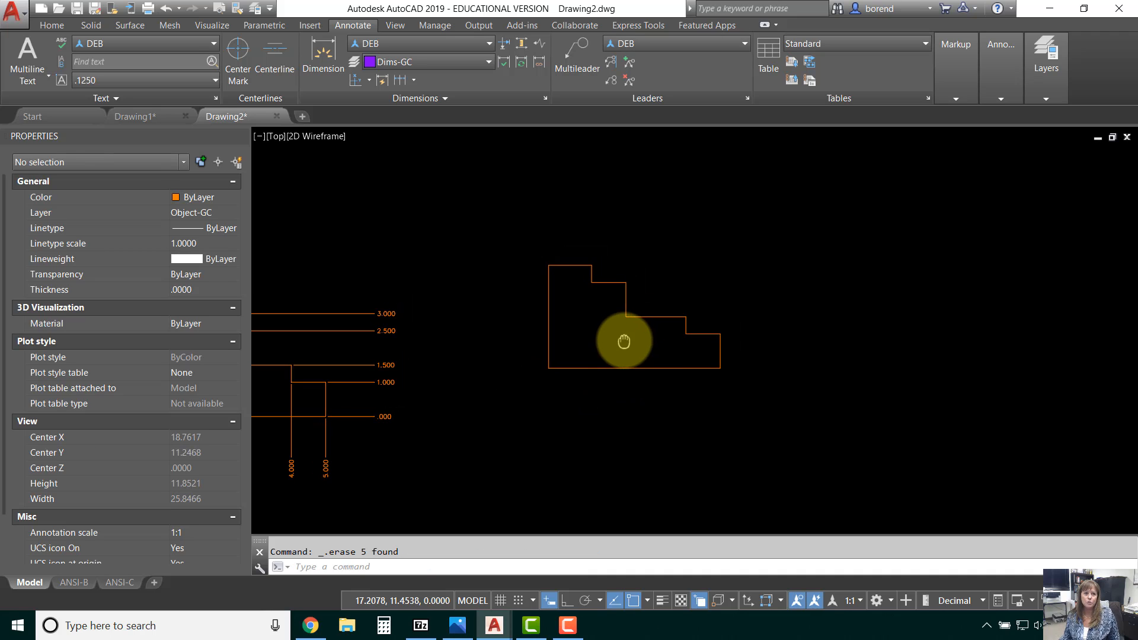
pyautogui.click(355, 80)
pyautogui.press('Escape')
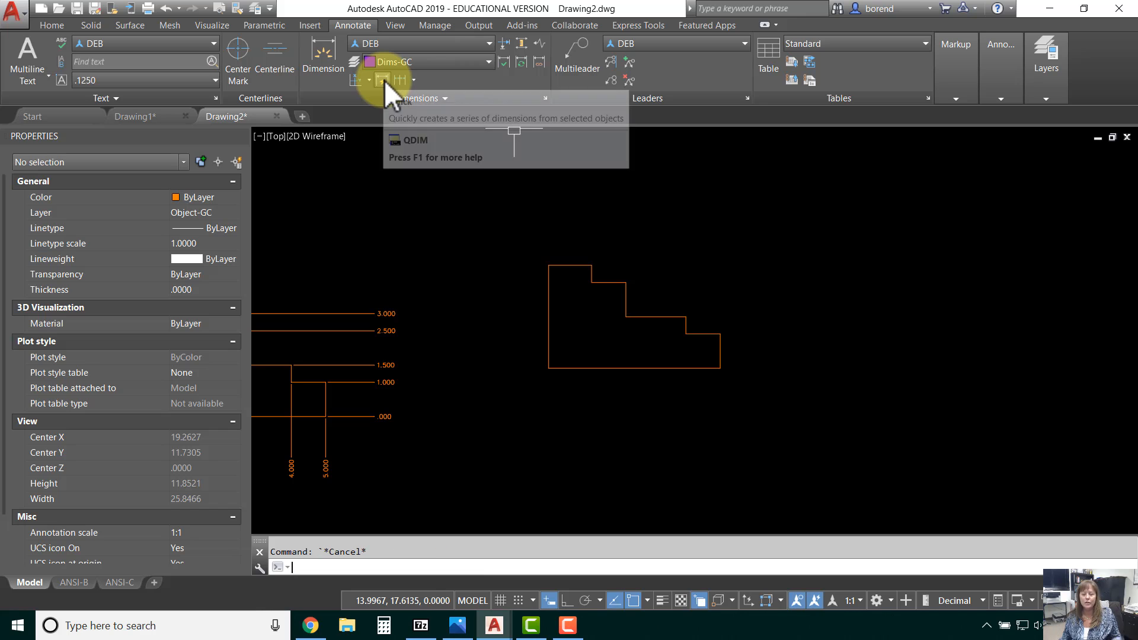
pyautogui.click(384, 80)
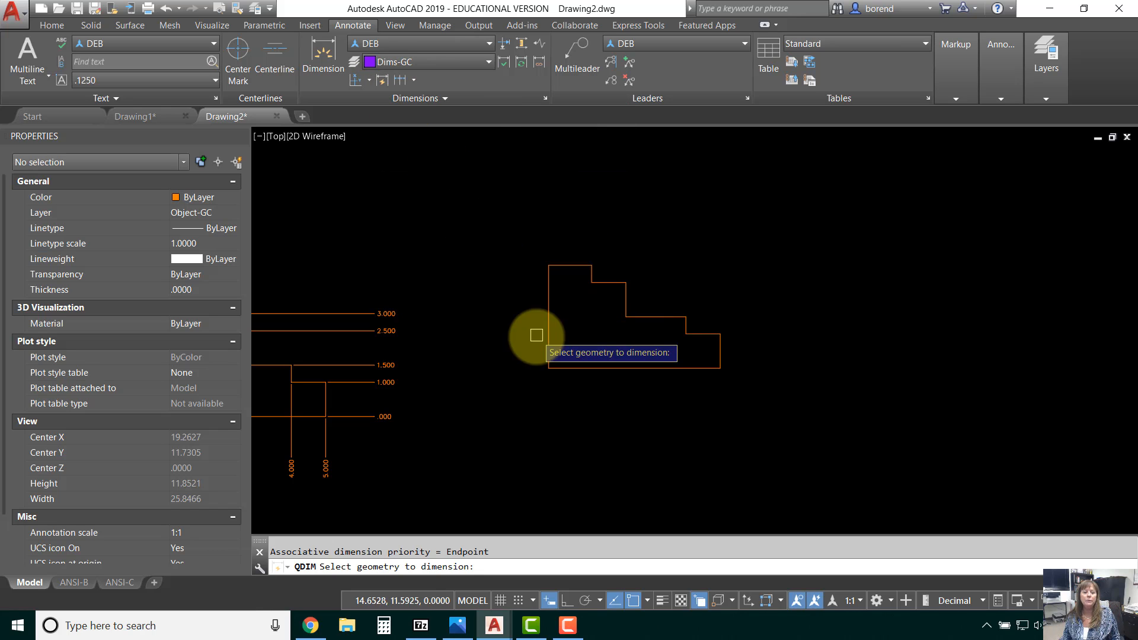
pyautogui.click(528, 408)
pyautogui.click(784, 233)
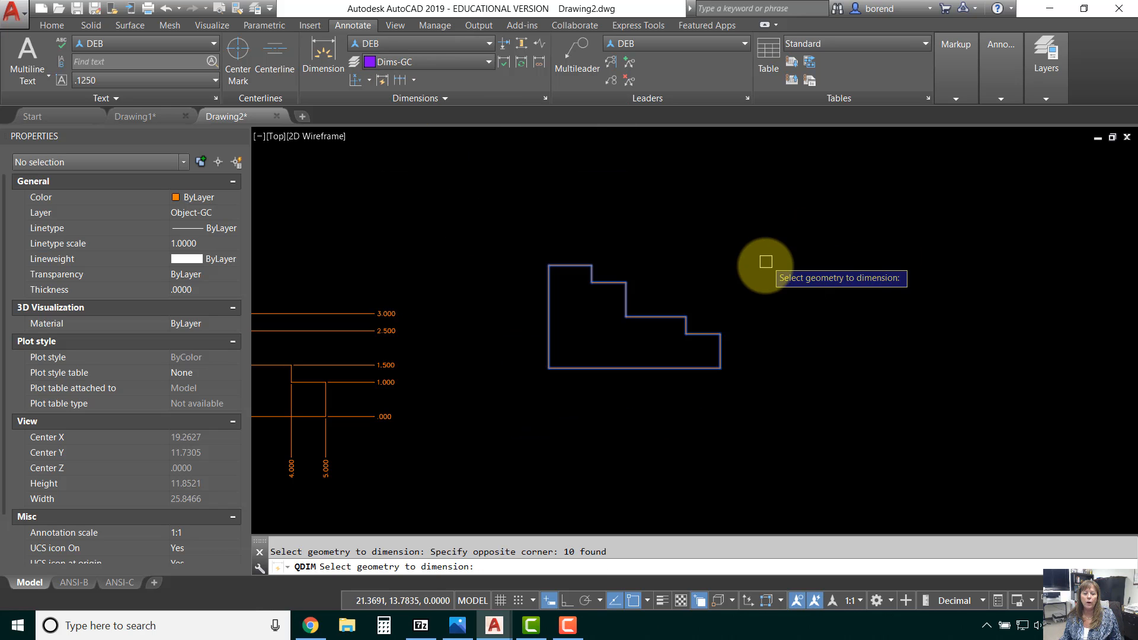
pyautogui.press('Return')
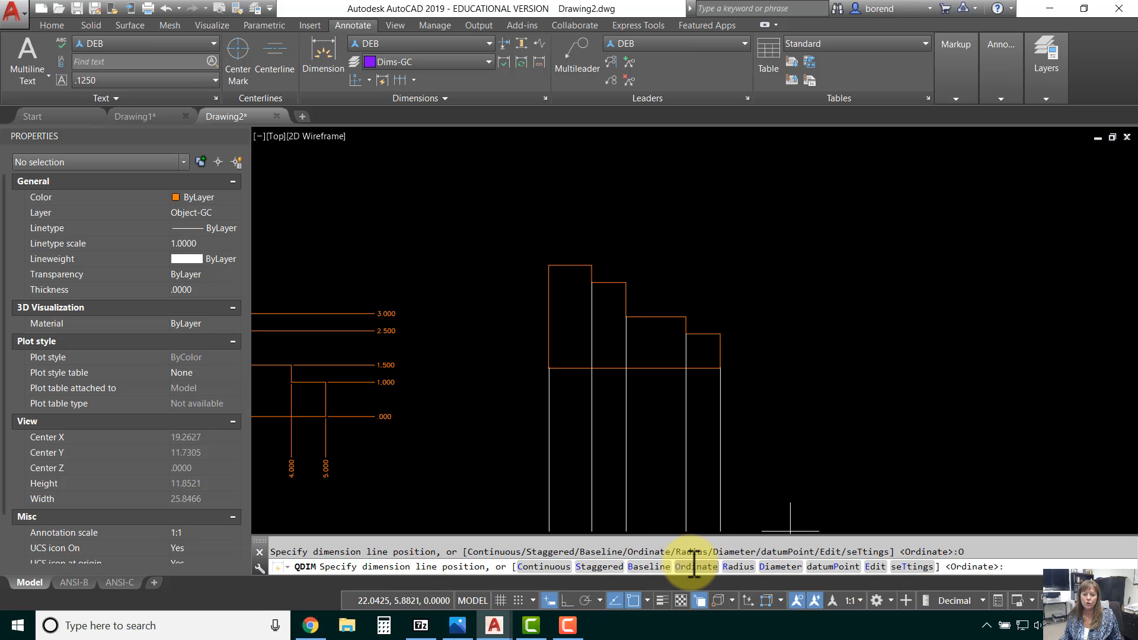
pyautogui.click(838, 567)
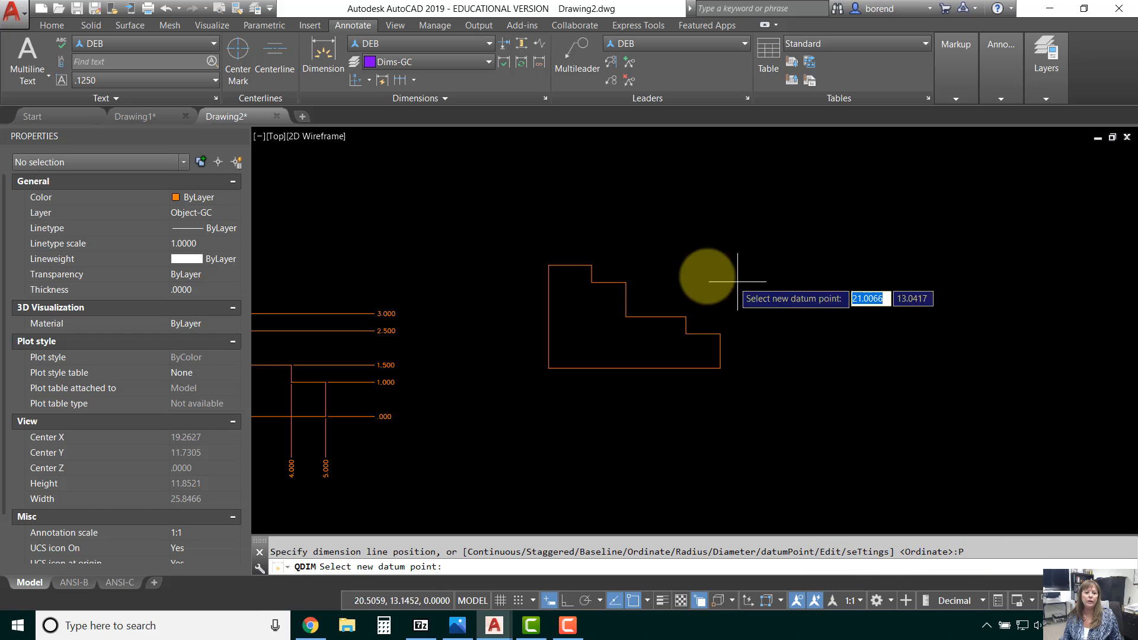
pyautogui.click(626, 282)
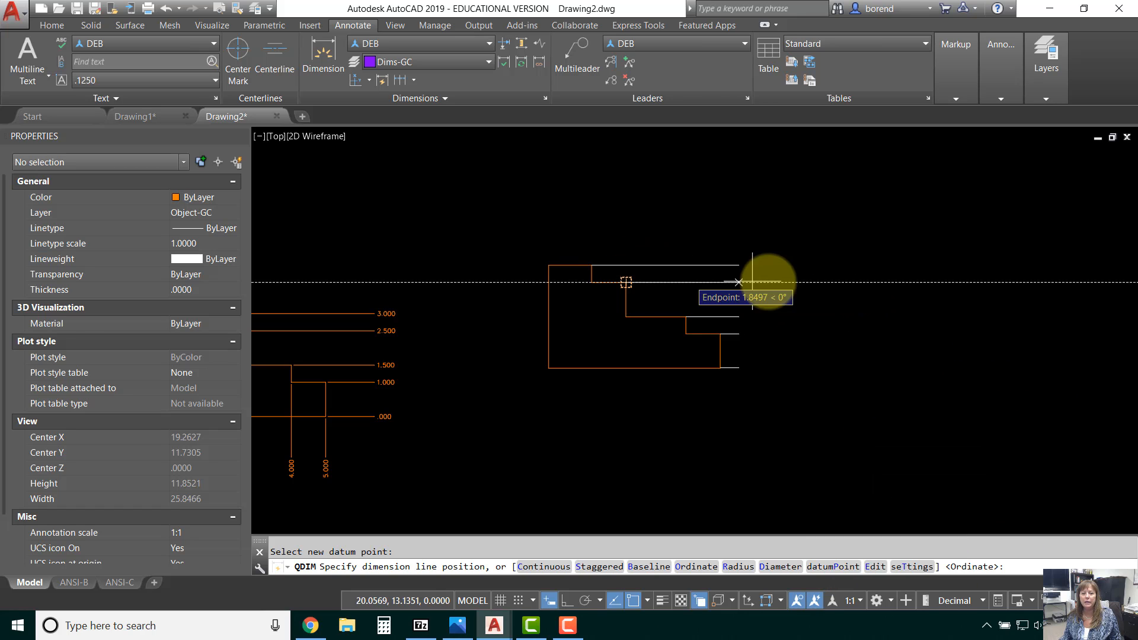
pyautogui.click(792, 290)
# Step: Add Ordinate dimensions above the whole copied profile with Quick Dimension, using the profile's upper-left corner as the datum point
pyautogui.scroll(2, 794, 284)
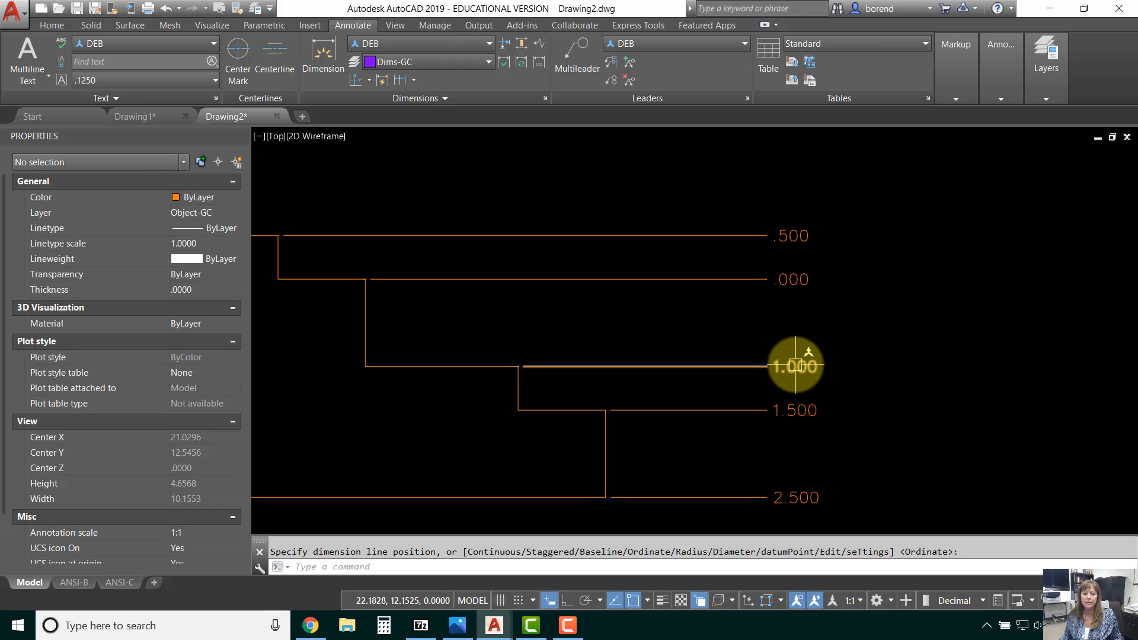
pyautogui.scroll(-1, 745, 449)
pyautogui.moveTo(737, 445); pyautogui.dragTo(878, 422, button='middle')
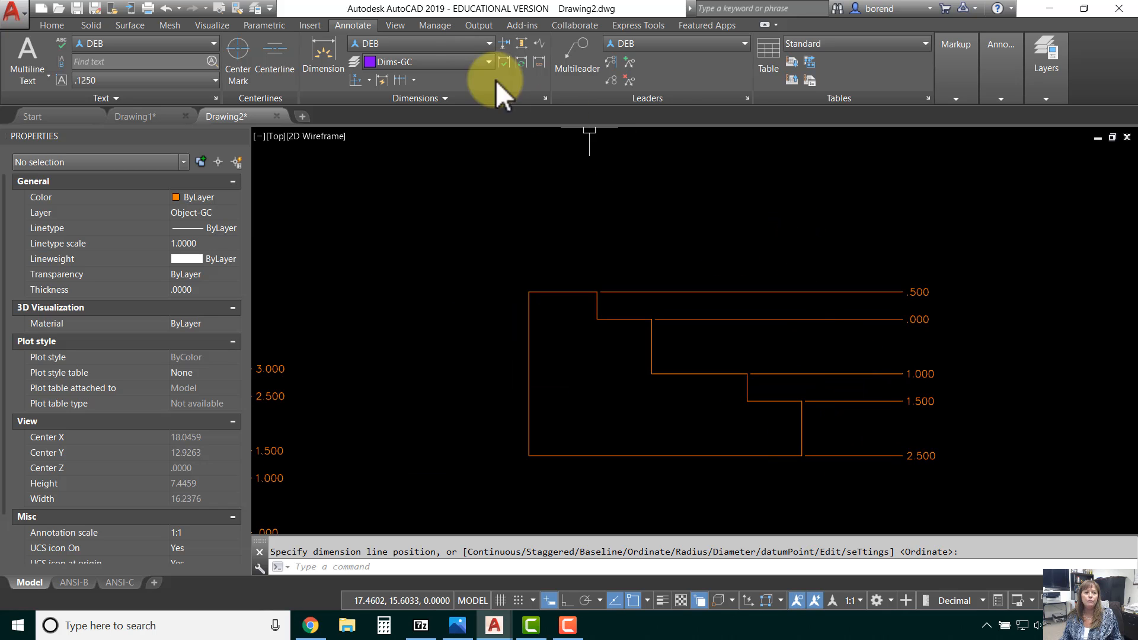
pyautogui.click(383, 79)
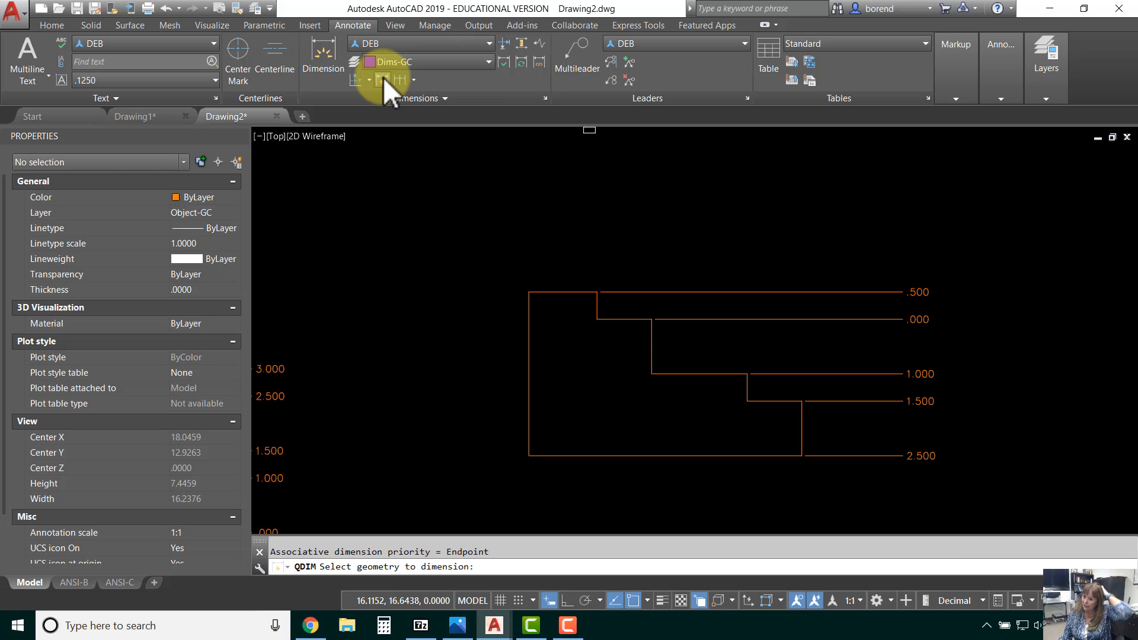
pyautogui.click(454, 504)
pyautogui.click(825, 247)
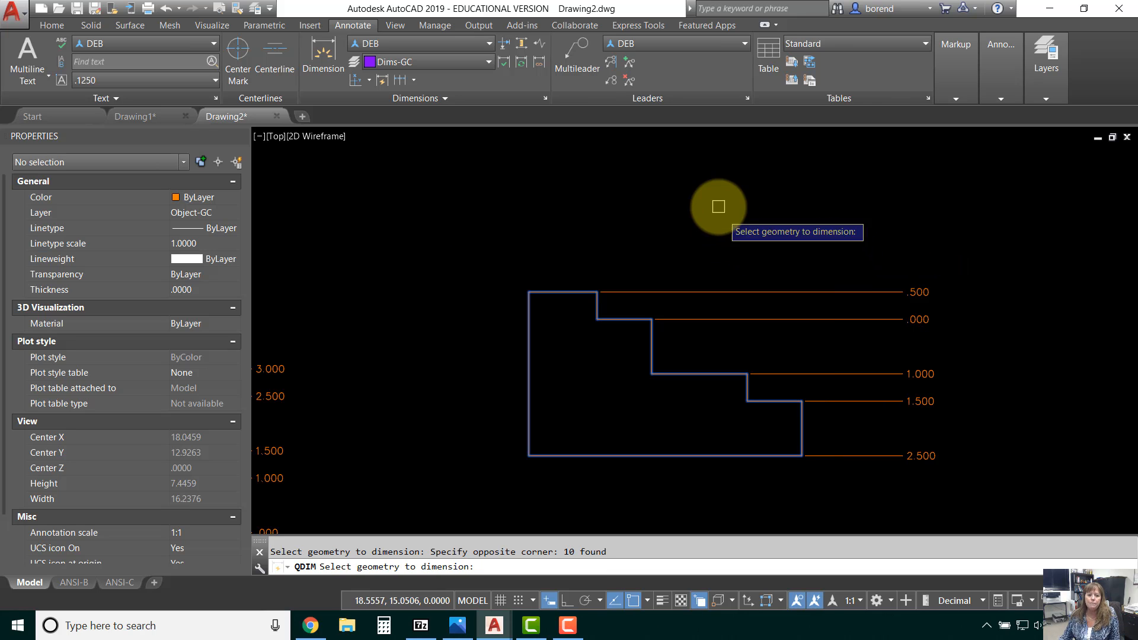
pyautogui.press('Return')
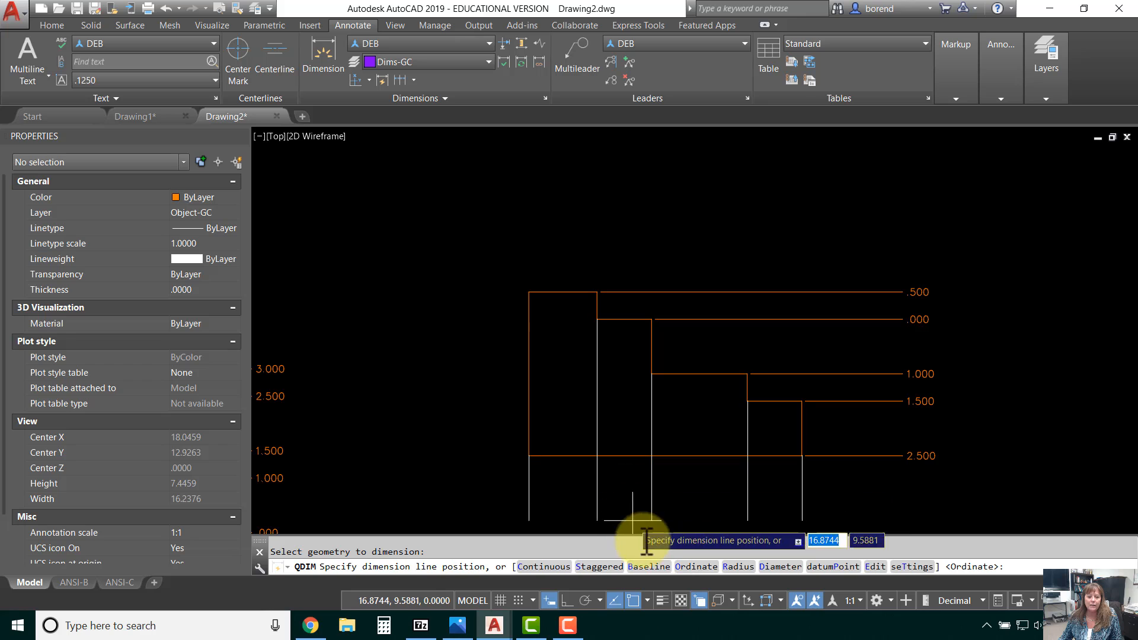
pyautogui.click(705, 567)
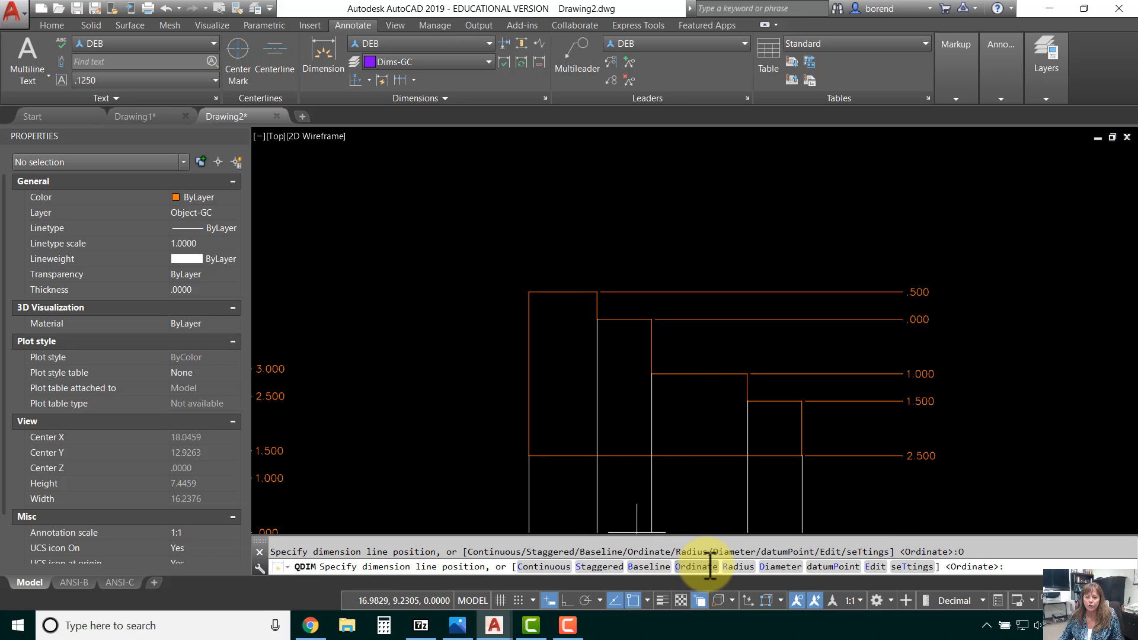
pyautogui.click(836, 566)
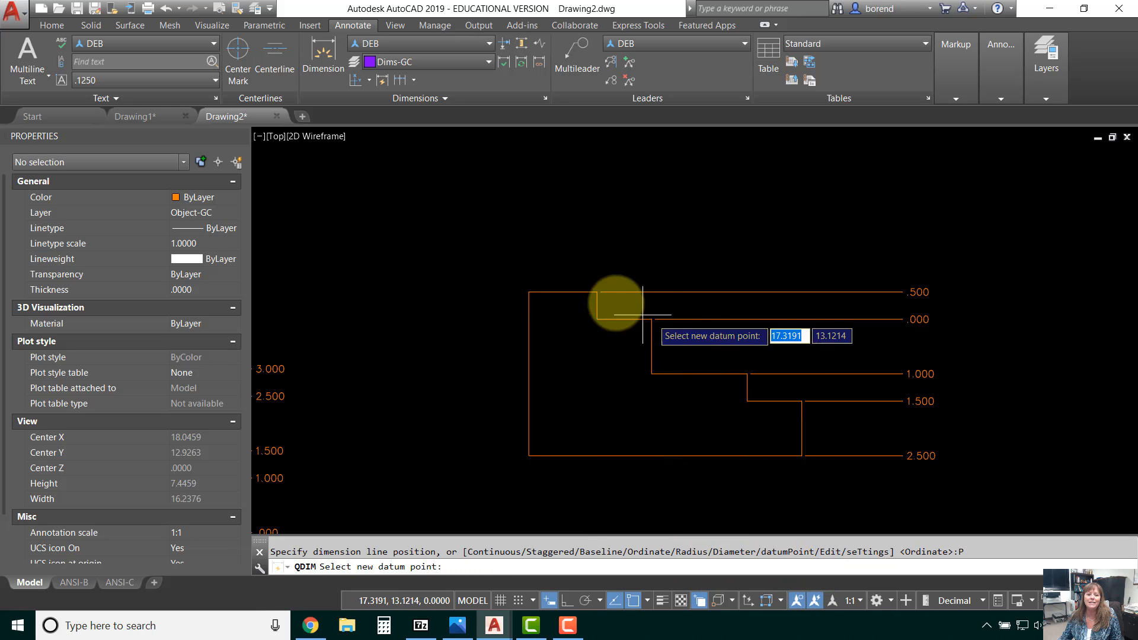
pyautogui.click(529, 292)
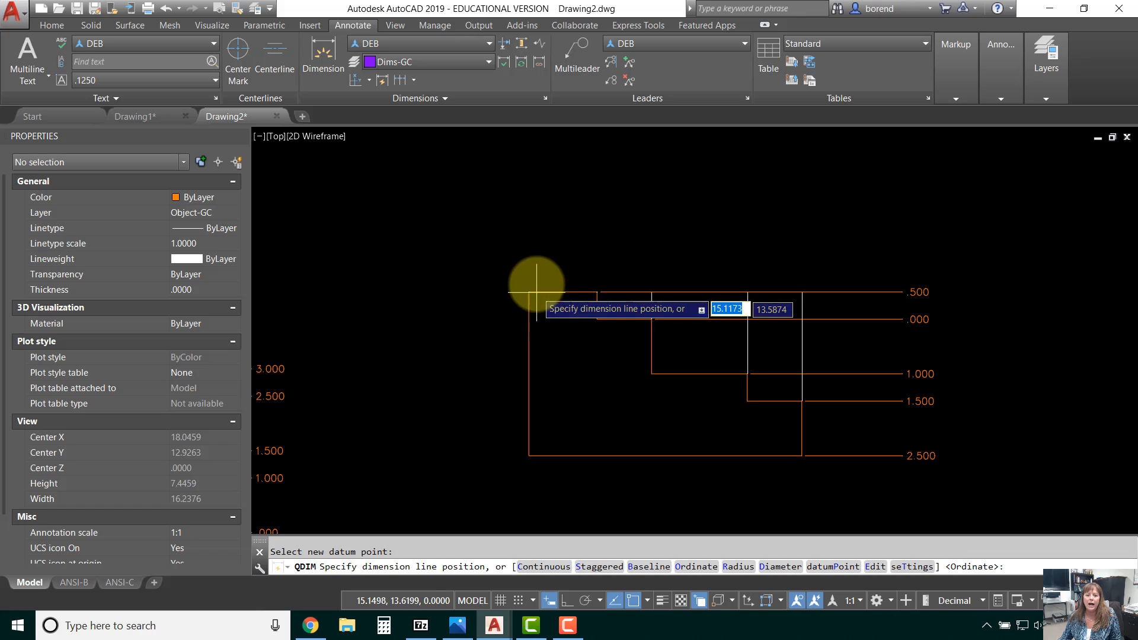
pyautogui.click(538, 214)
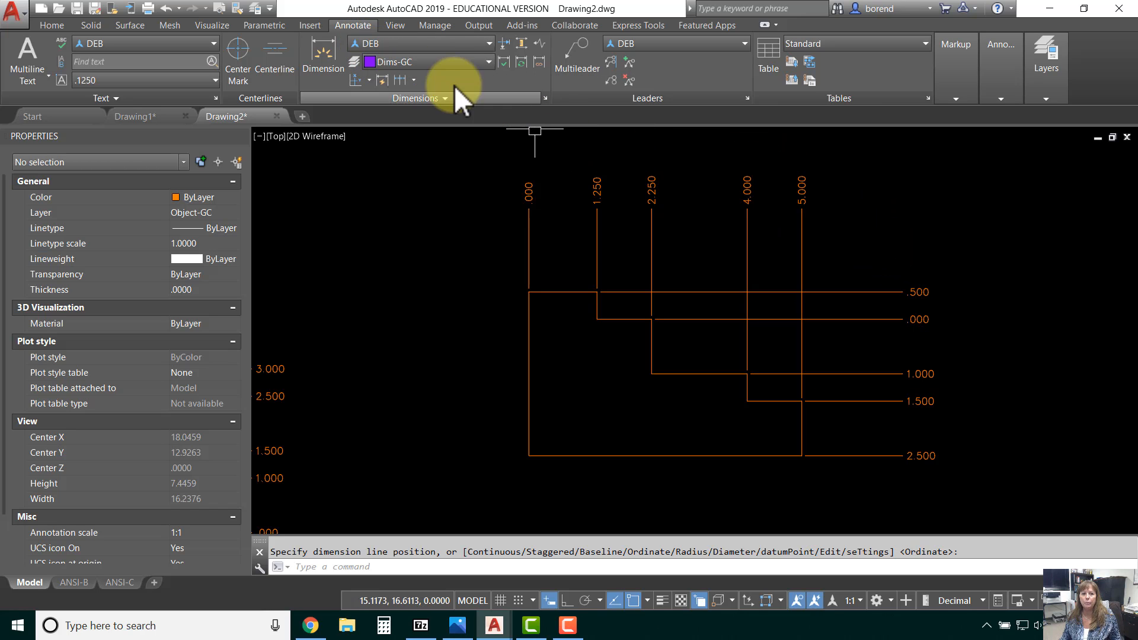
# Step: Move all the ordinate dimensions above and right of the copied profile to the Dims-GC layer and clear the selection
pyautogui.click(849, 198)
pyautogui.click(489, 281)
pyautogui.click(931, 264)
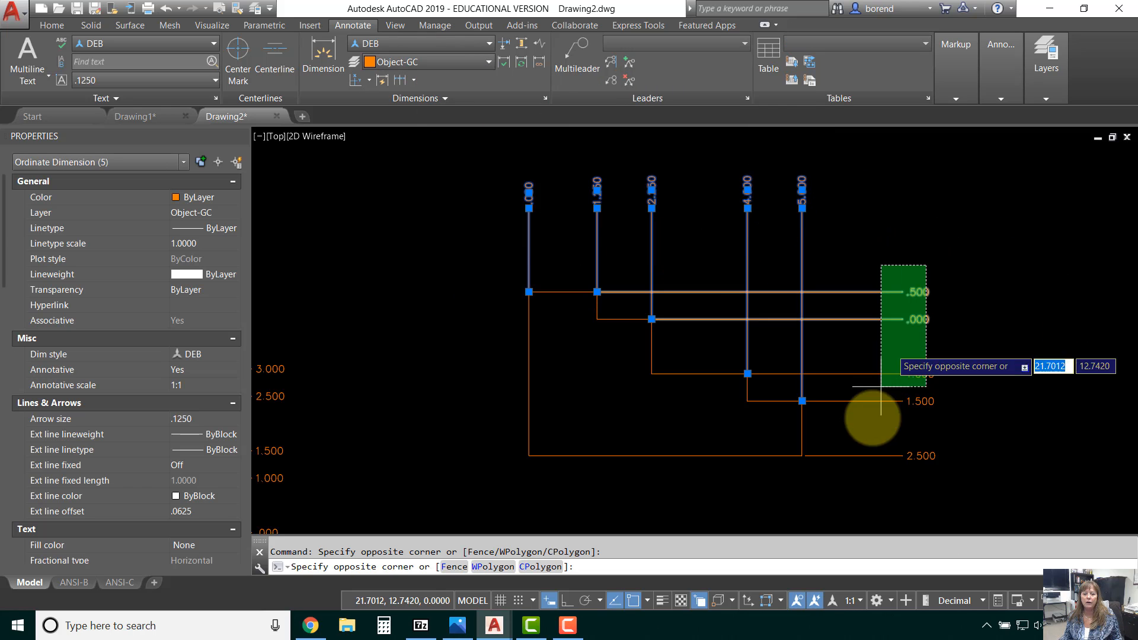
pyautogui.click(856, 478)
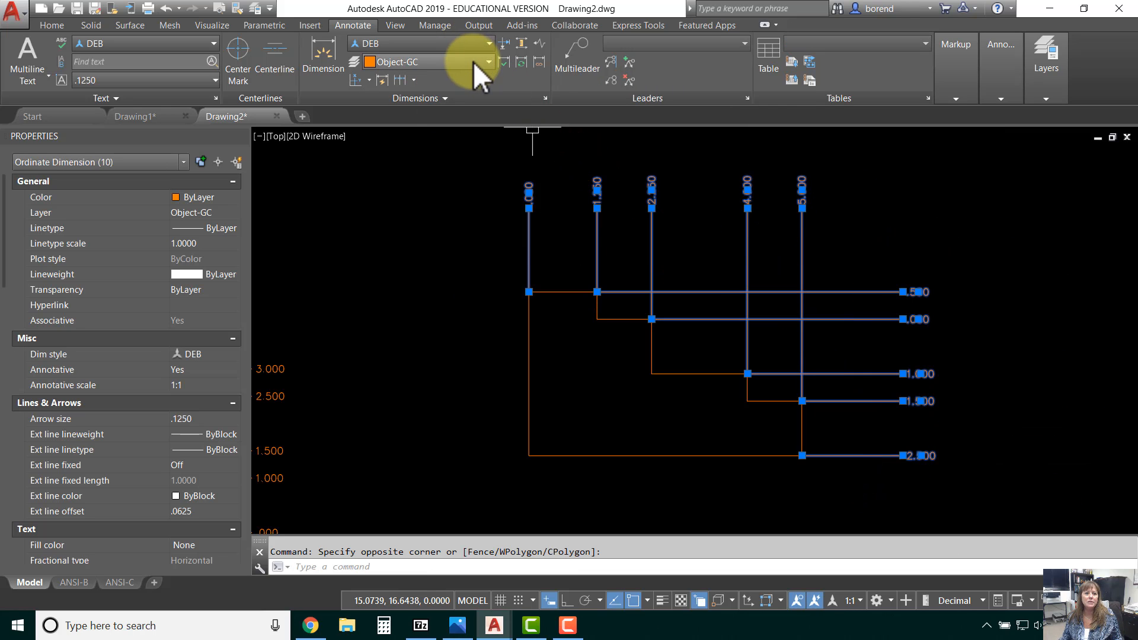
pyautogui.click(45, 24)
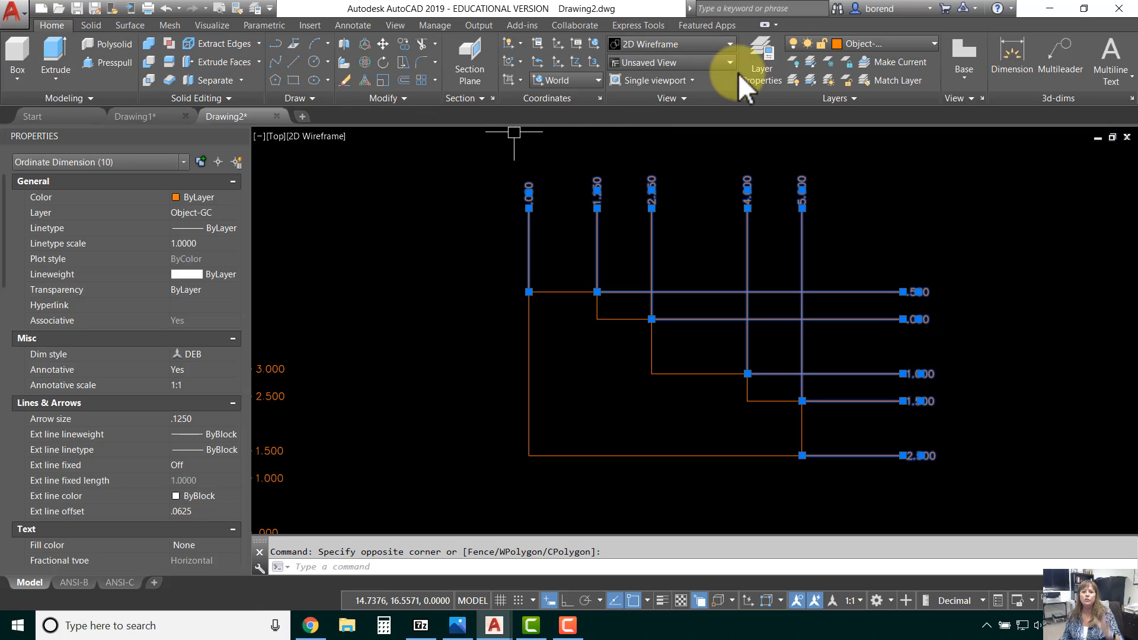
pyautogui.click(912, 37)
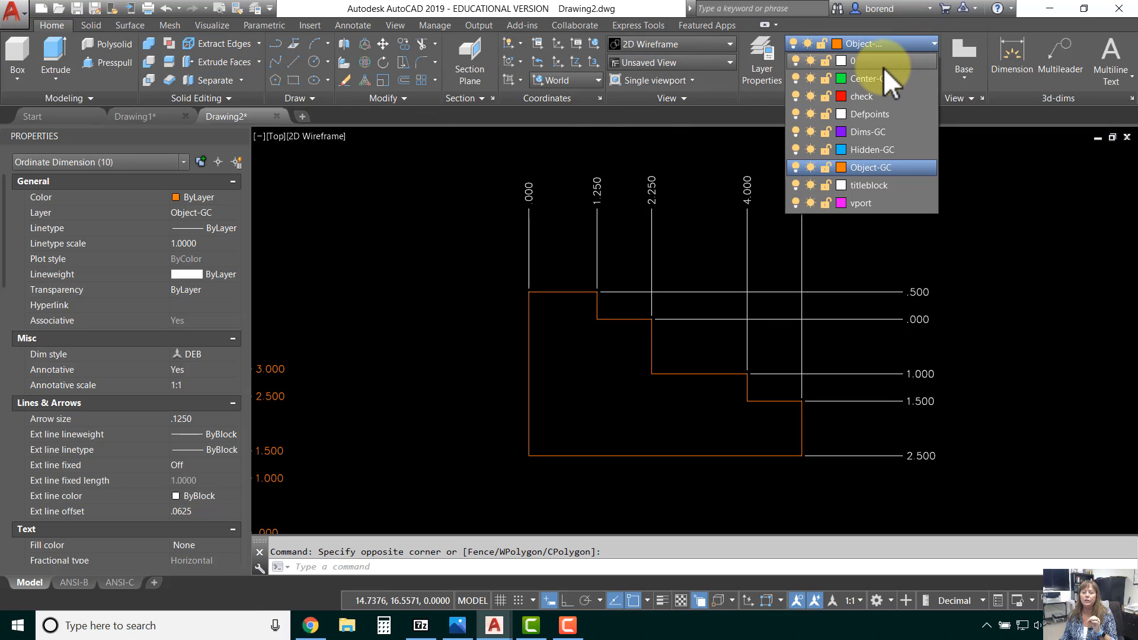
pyautogui.click(866, 132)
pyautogui.press('Escape')
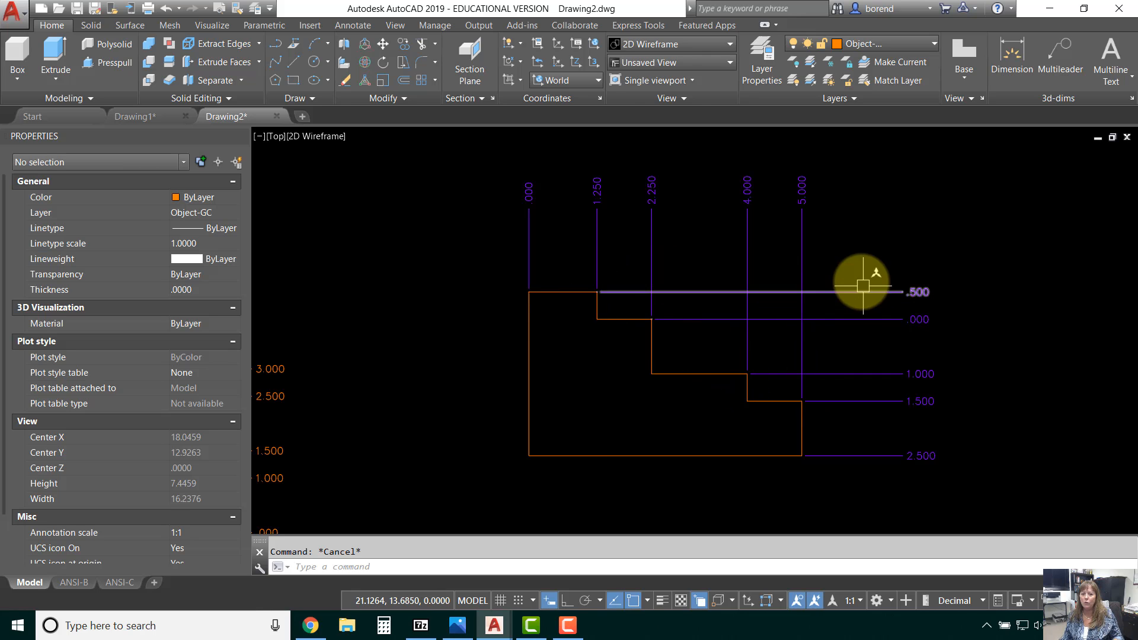
pyautogui.moveTo(856, 279); pyautogui.dragTo(838, 266, button='middle')
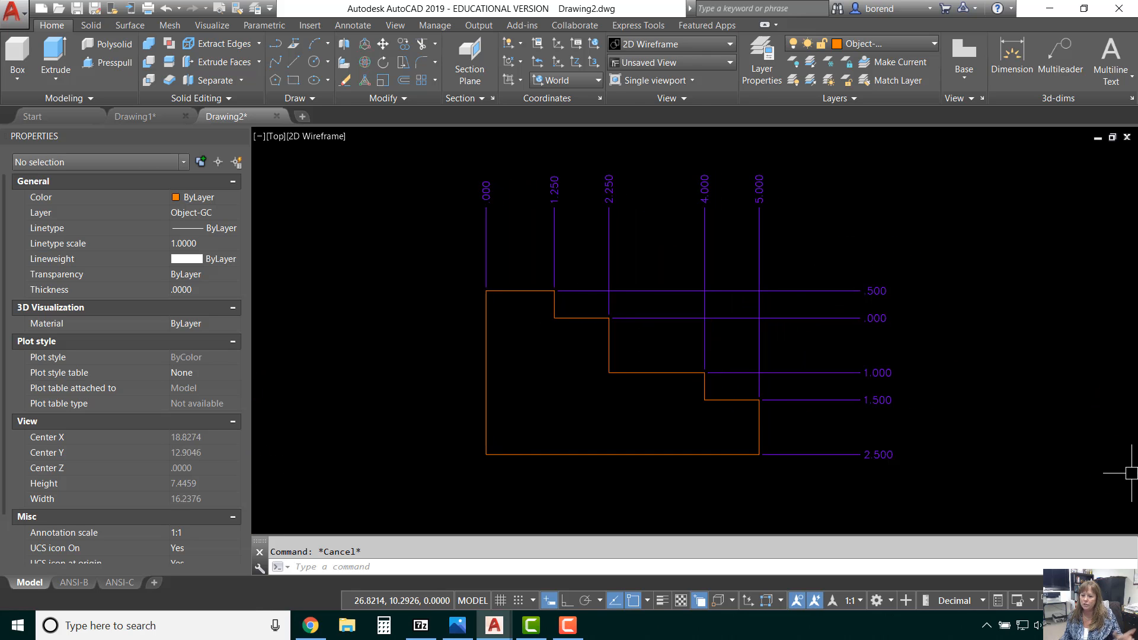